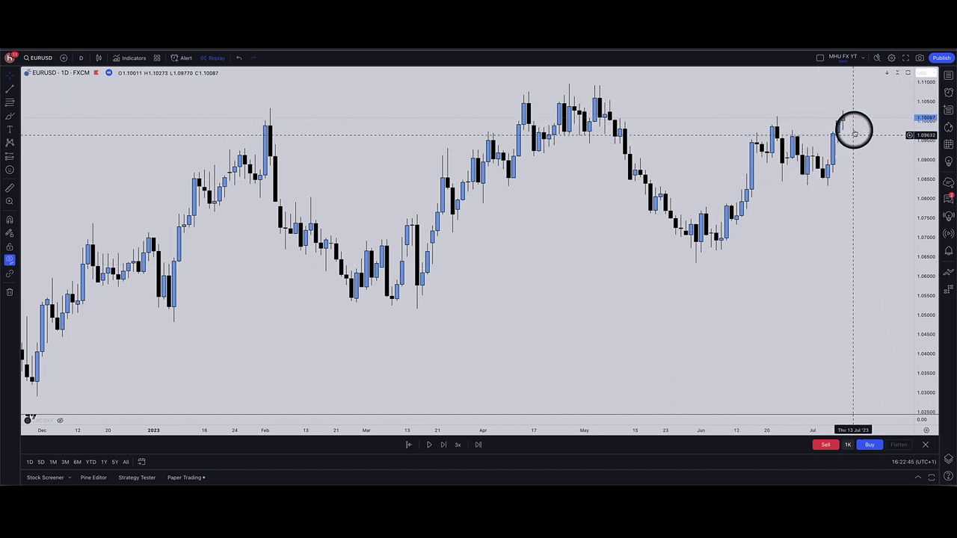
# - Unhide the drawings and drag the red £ bracket's left end up to the later high
pyautogui.click(9, 260)
pyautogui.scroll(4, 804, 168)
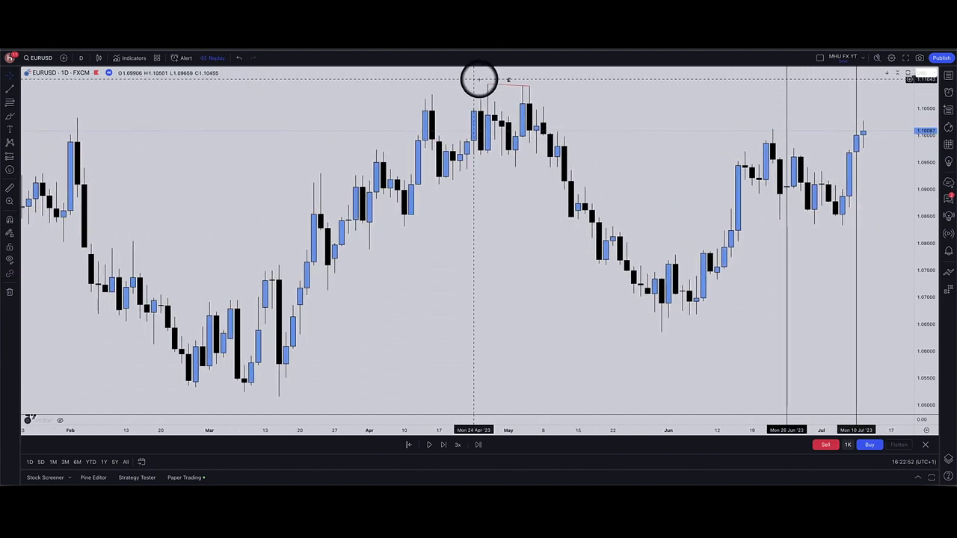
pyautogui.click(490, 87)
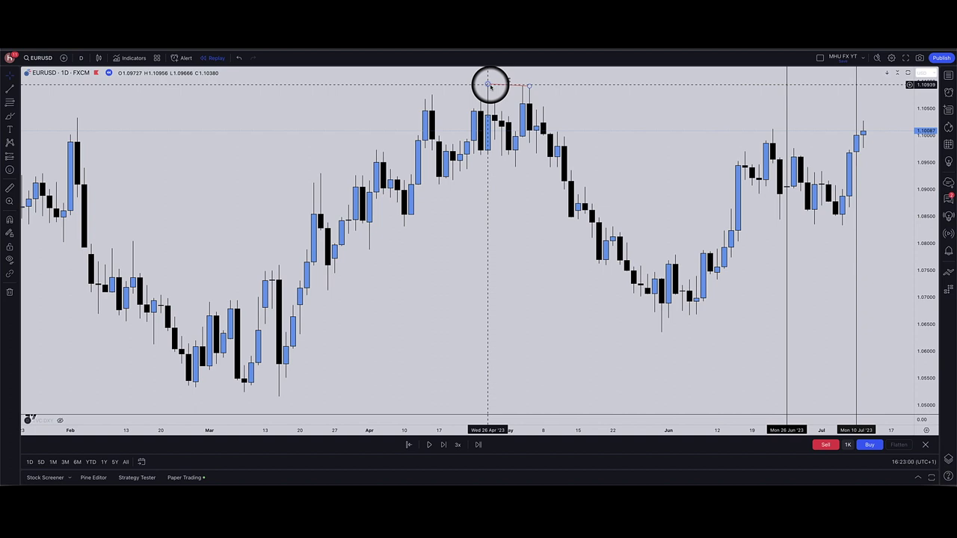
pyautogui.moveTo(490, 86)
pyautogui.mouseDown()
pyautogui.moveTo(508, 94)
pyautogui.moveTo(494, 80)
pyautogui.moveTo(491, 88)
pyautogui.moveTo(549, 111)
pyautogui.moveTo(494, 98)
pyautogui.moveTo(502, 98)
pyautogui.moveTo(494, 77)
pyautogui.mouseUp()
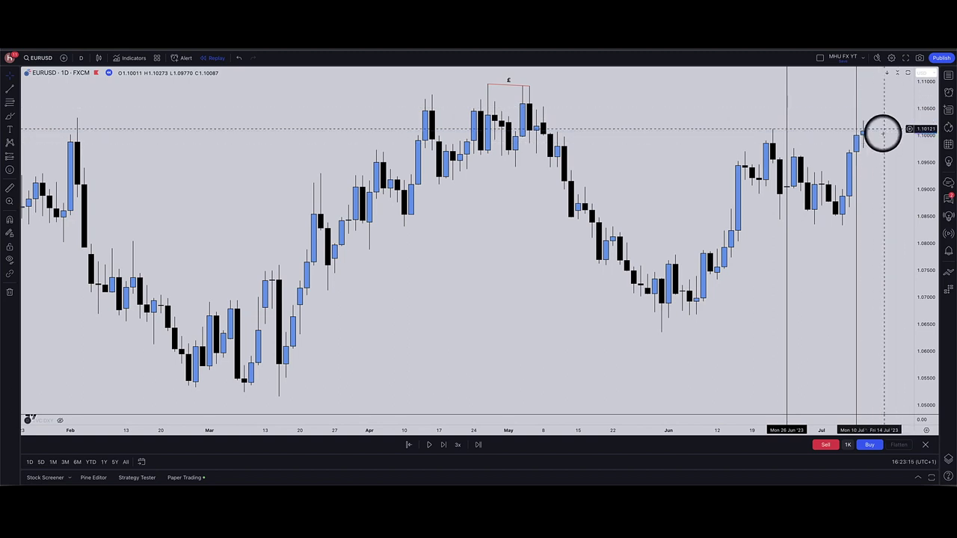
pyautogui.scroll(2, 877, 122)
pyautogui.scroll(1, 877, 122)
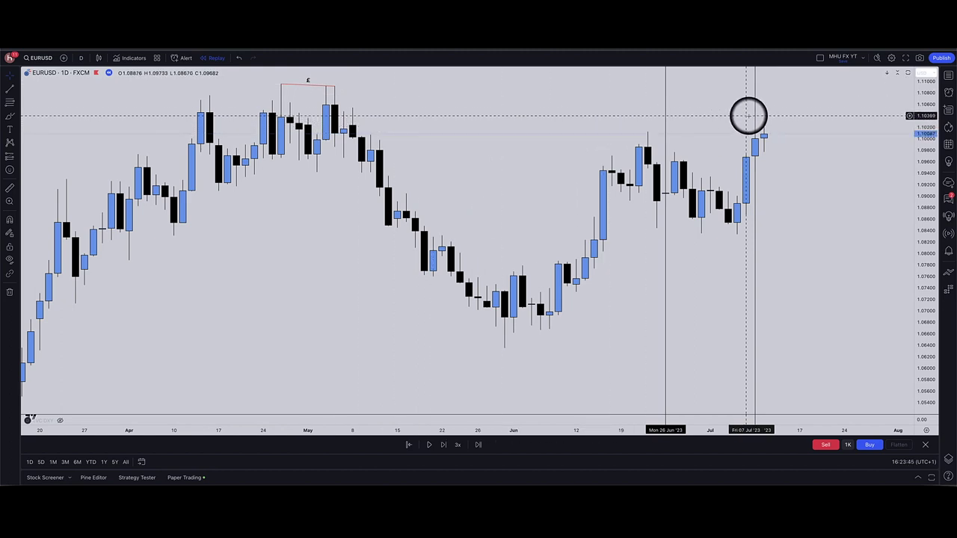
pyautogui.scroll(2, 756, 131)
# - Switch EURUSD to 1h candles and pick the Vertical Line tool for the 22:00 day opens
pyautogui.write('1')
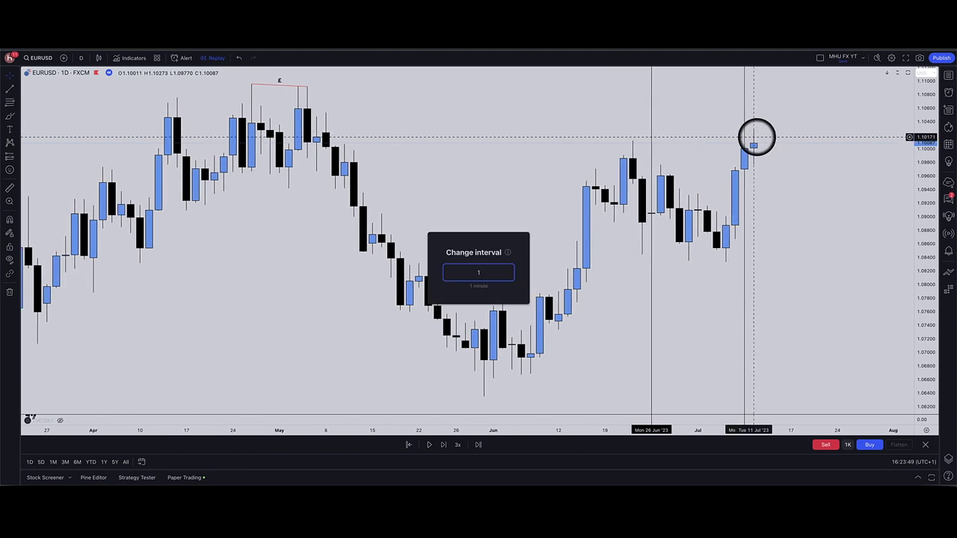
pyautogui.write('h')
pyautogui.press('Return')
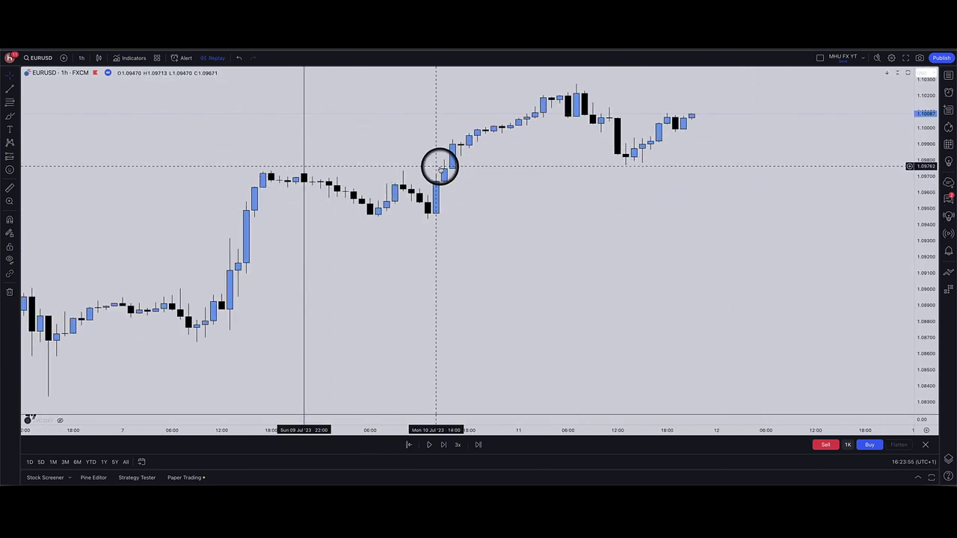
pyautogui.click(14, 86)
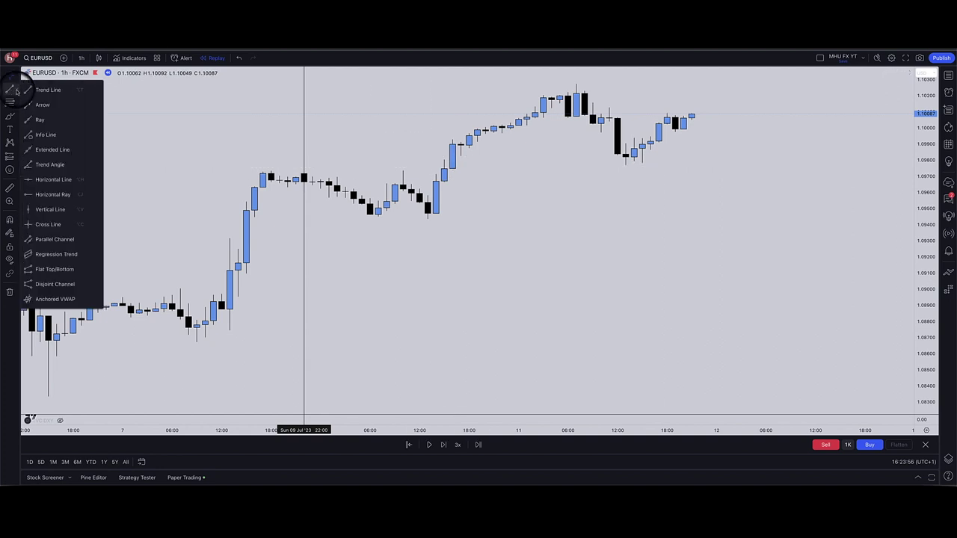
pyautogui.click(55, 207)
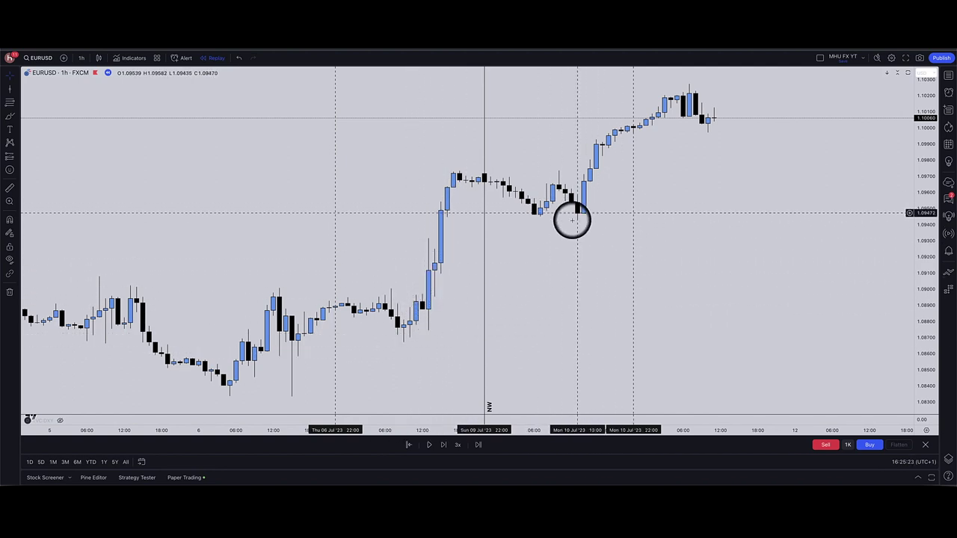
pyautogui.scroll(2, 577, 227)
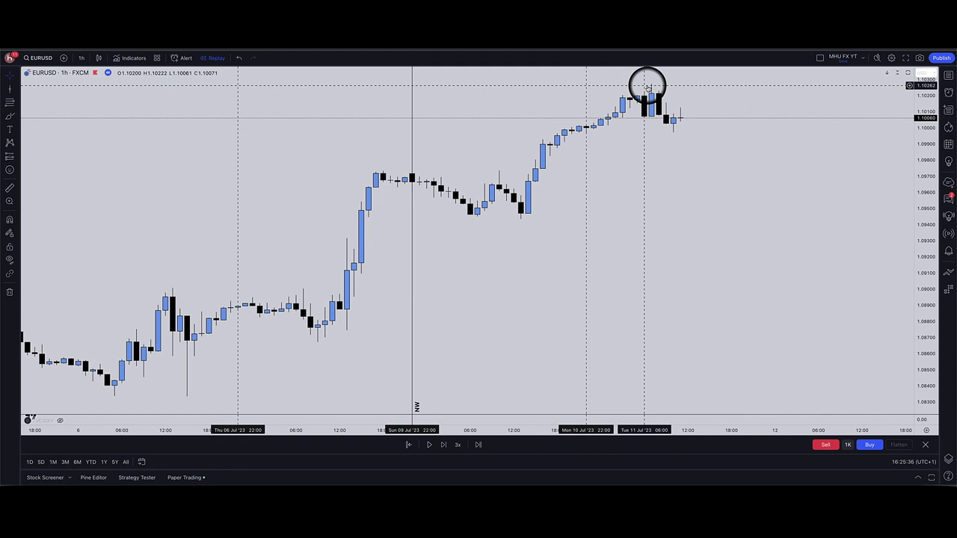
pyautogui.scroll(2, 524, 179)
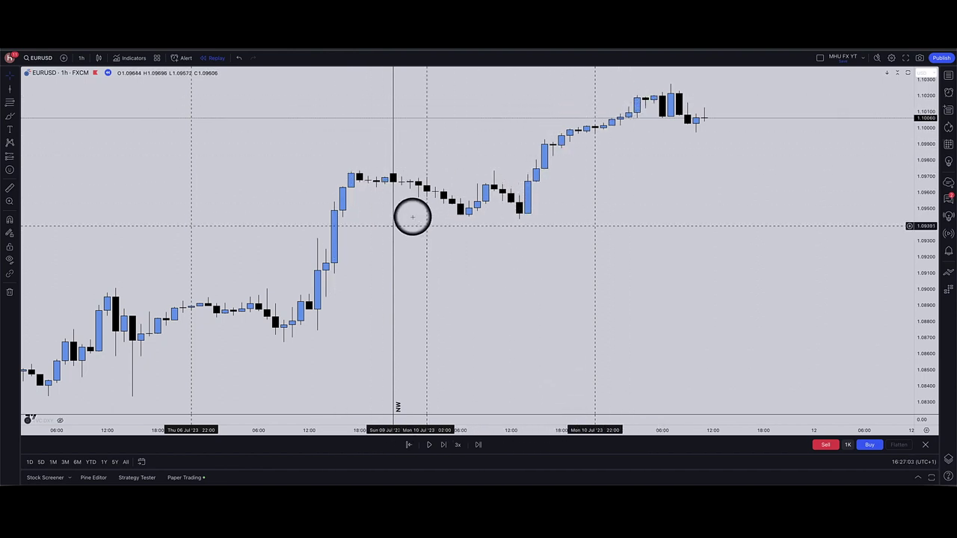
pyautogui.scroll(-4, 413, 217)
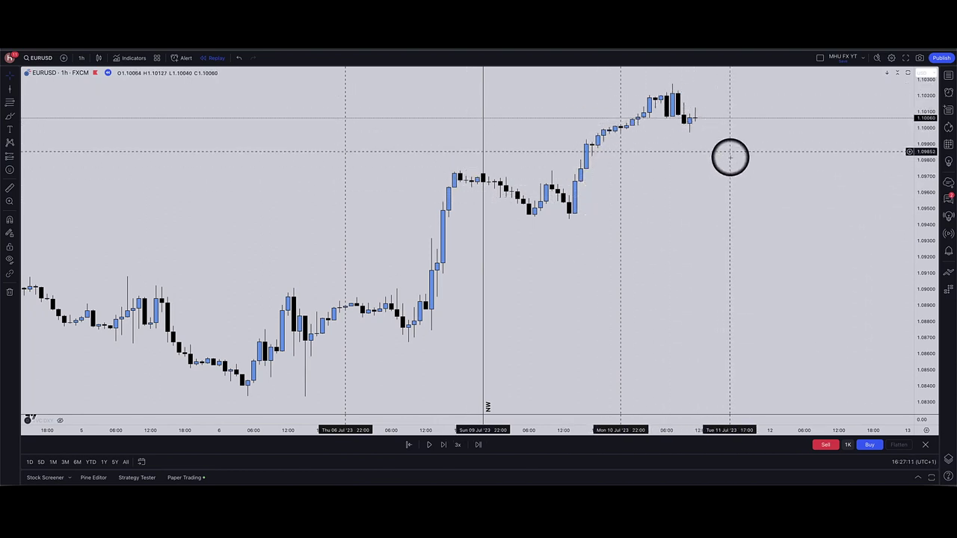
pyautogui.scroll(3, 692, 201)
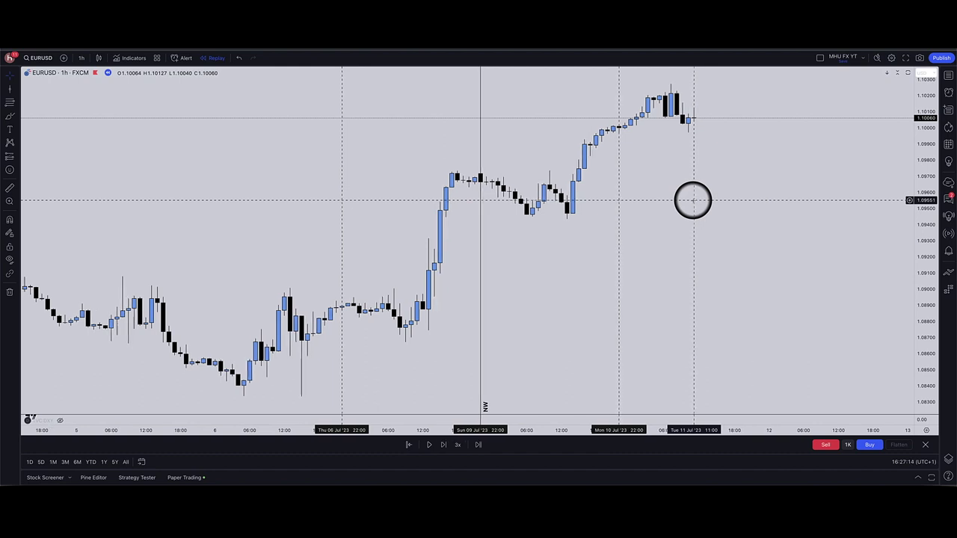
pyautogui.scroll(1, 693, 201)
pyautogui.scroll(-2, 693, 200)
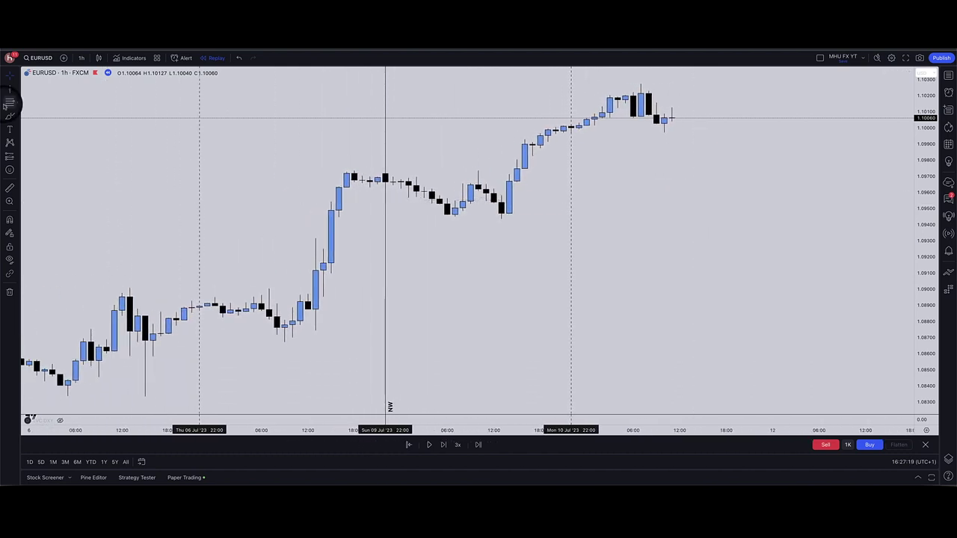
pyautogui.click(9, 104)
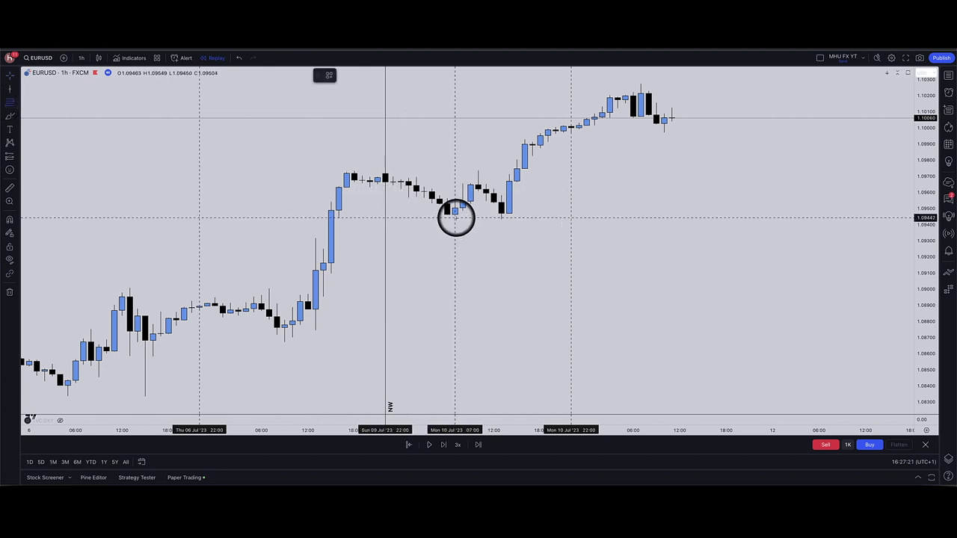
# - Anchor a Fib retracement from the 1.09435 swing low to 1.10271 high, then switch to 4h
pyautogui.click(497, 218)
pyautogui.click(748, 83)
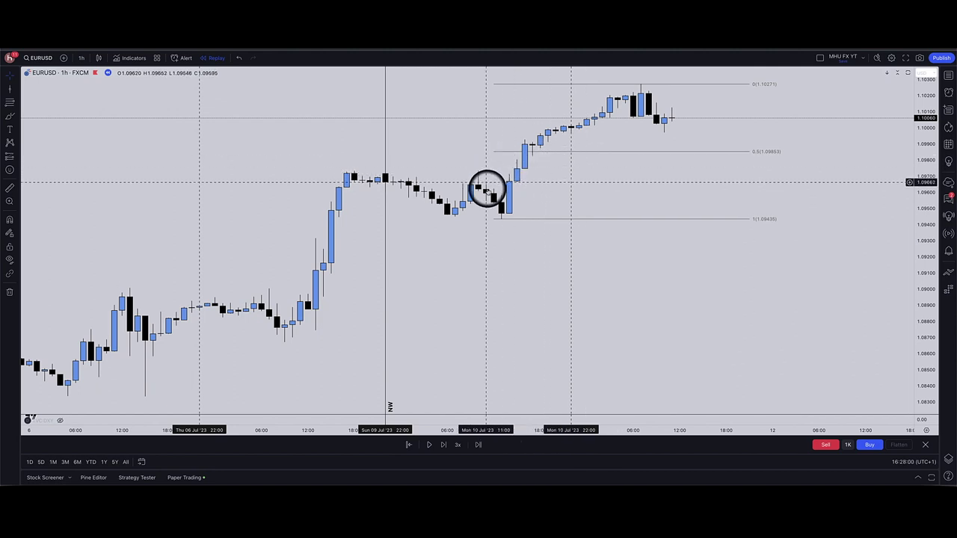
pyautogui.write('4h')
pyautogui.press('Return')
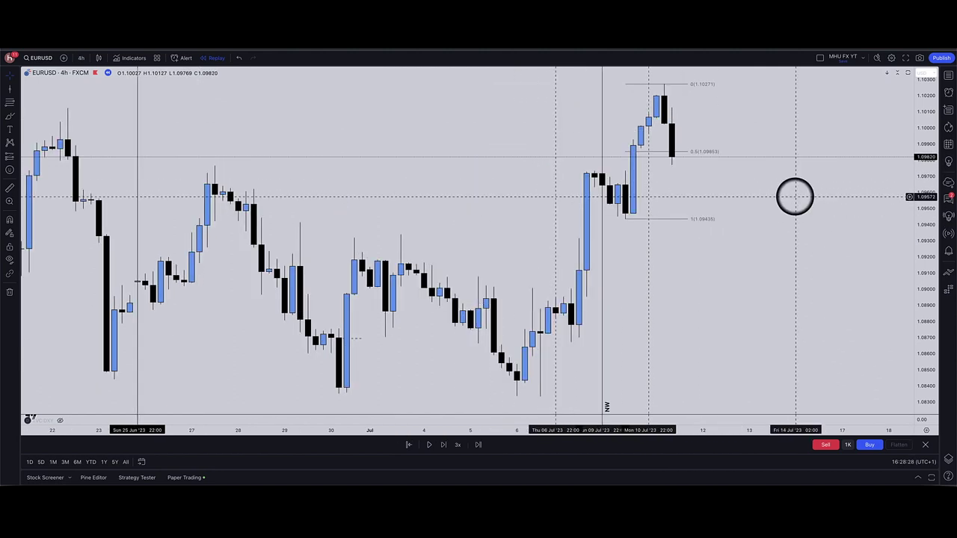
# - Draw a forward-extending rectangle around the 0.5 level (about 1.0974–1.0988), then return to 1h
pyautogui.scroll(4, 795, 196)
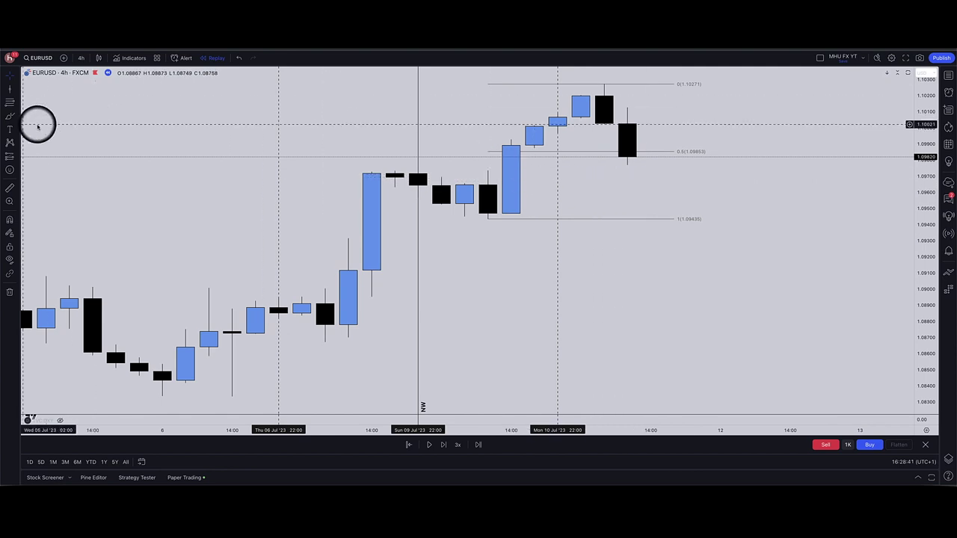
pyautogui.click(9, 116)
pyautogui.click(39, 144)
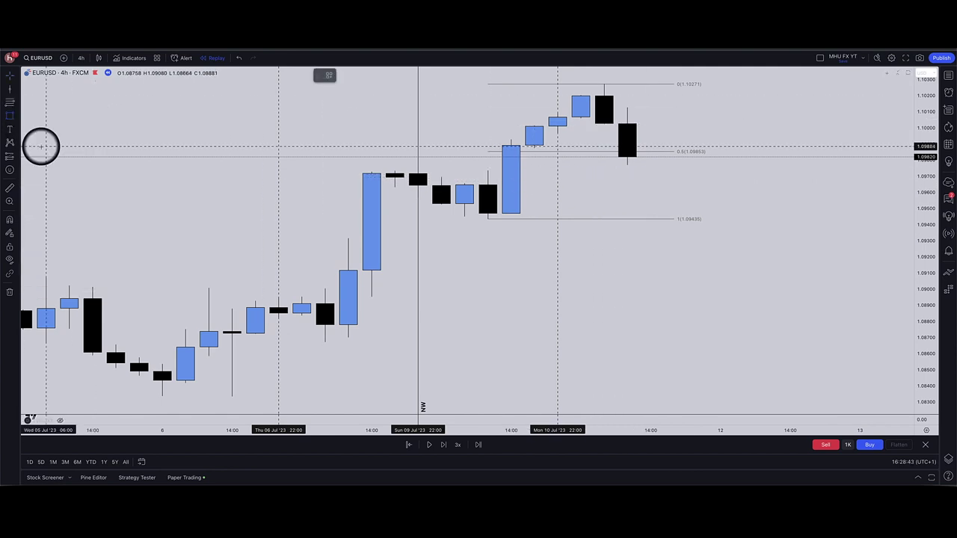
pyautogui.click(487, 170)
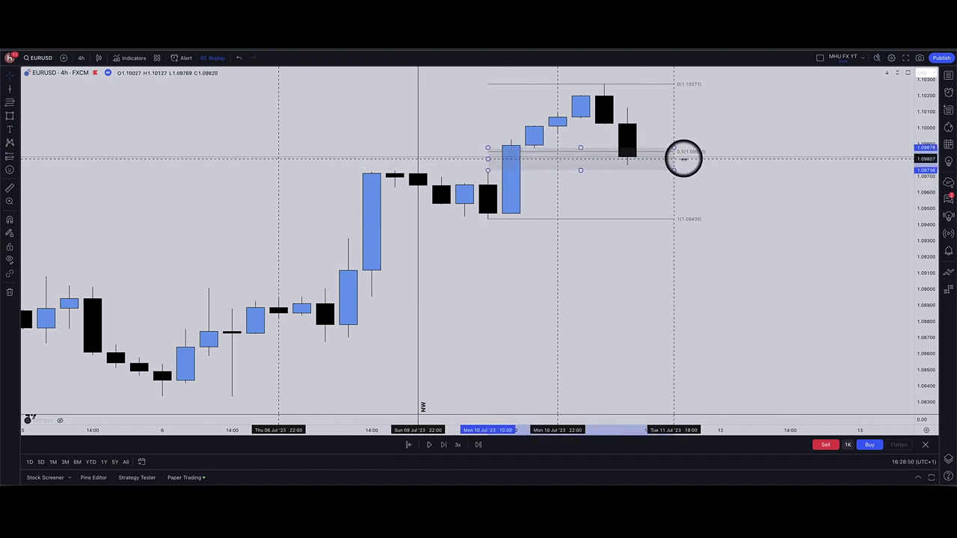
pyautogui.click(684, 159)
pyautogui.write('1h')
pyautogui.press('Return')
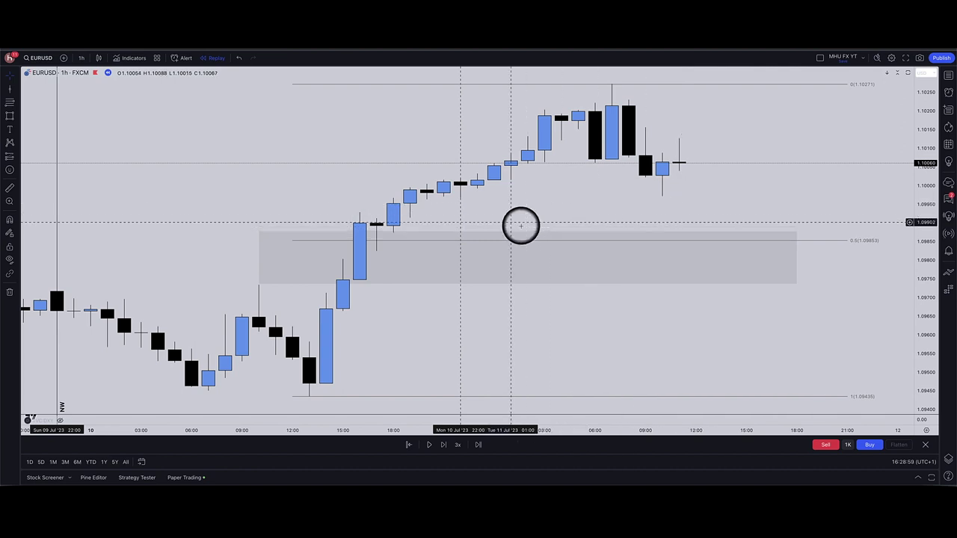
# - Draw a thin darker band inside the grey zone around its roughly 1.0981 midpoint
pyautogui.click(494, 258)
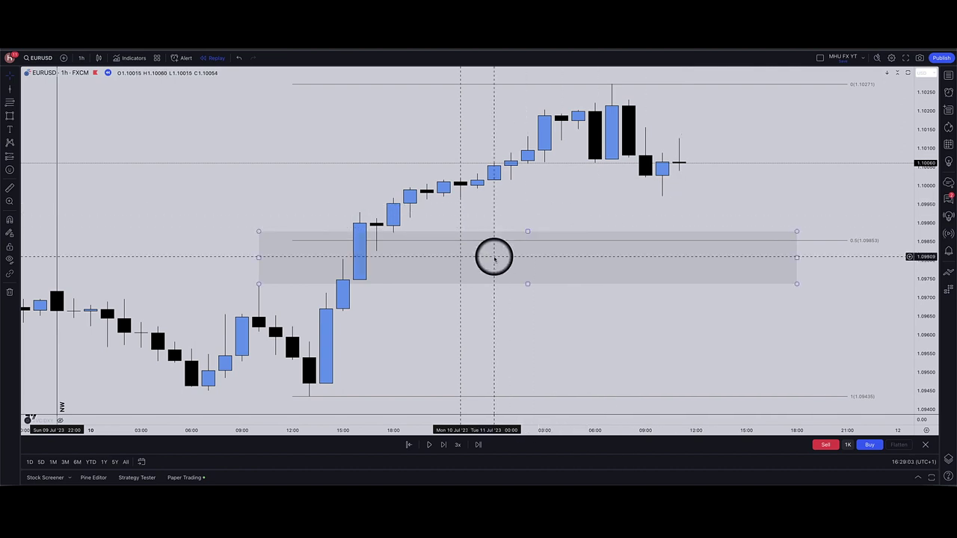
pyautogui.click(665, 219)
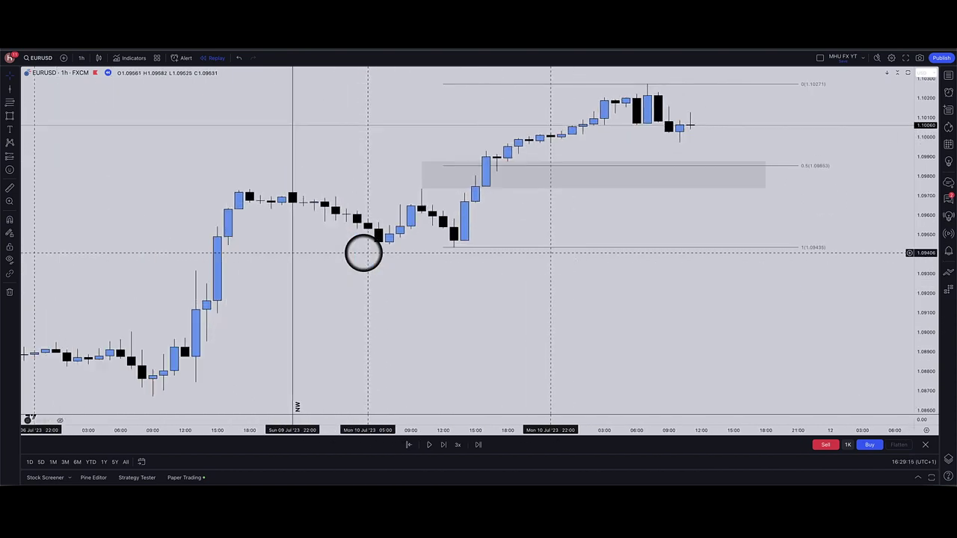
pyautogui.scroll(2, 363, 253)
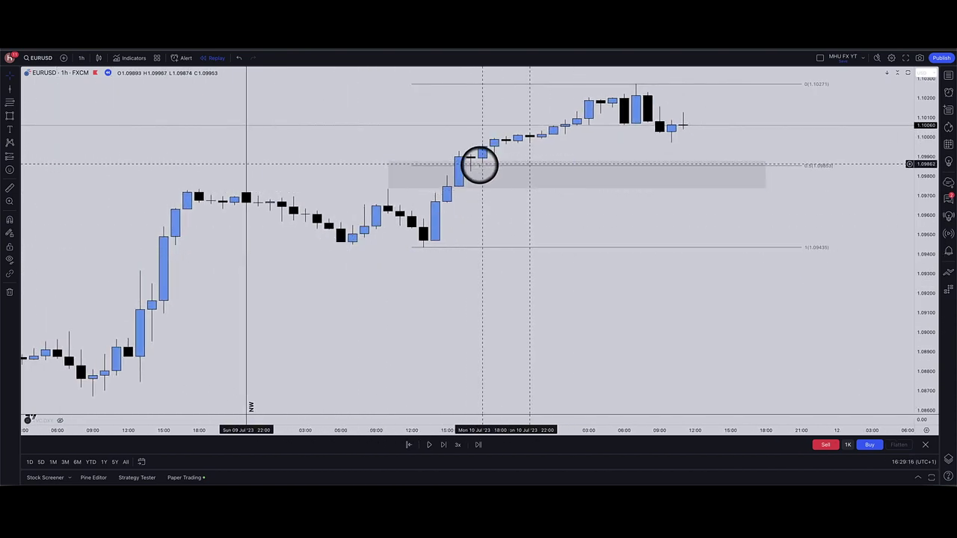
pyautogui.click(10, 115)
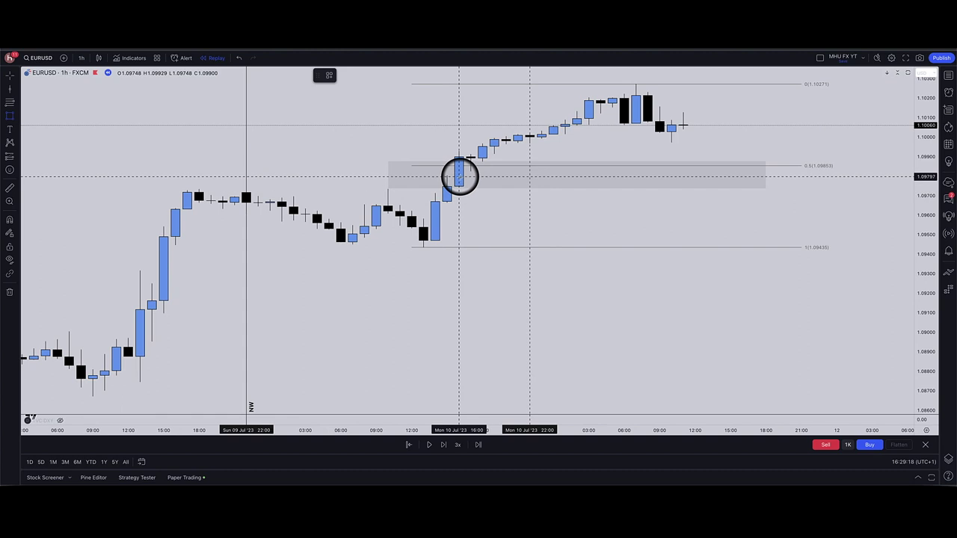
pyautogui.moveTo(437, 174)
pyautogui.mouseDown()
pyautogui.moveTo(765, 165)
pyautogui.moveTo(766, 173)
pyautogui.mouseUp()
pyautogui.click(760, 163)
pyautogui.scroll(3, 755, 145)
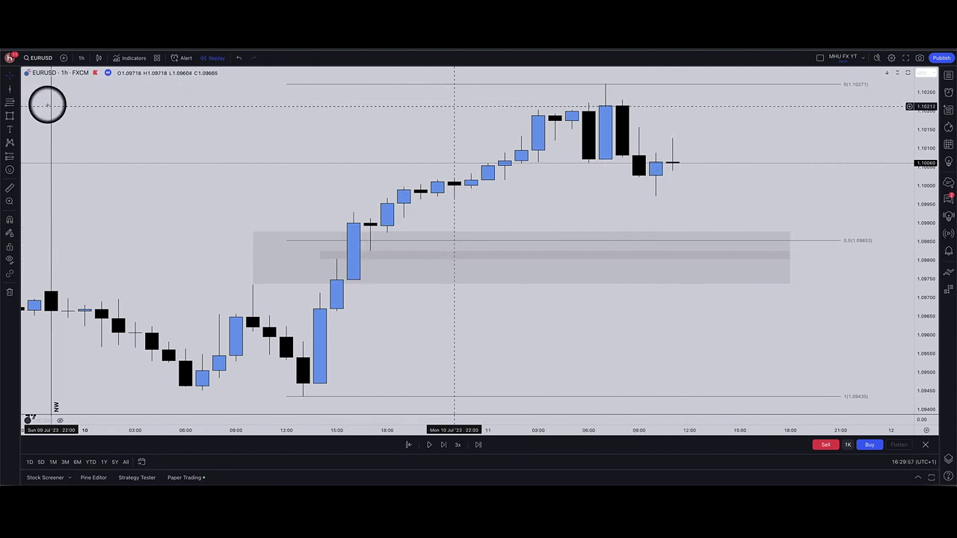
# - Redraw the Fibonacci retracement to span 1.10276 down to 1.09440
pyautogui.click(9, 102)
pyautogui.click(673, 232)
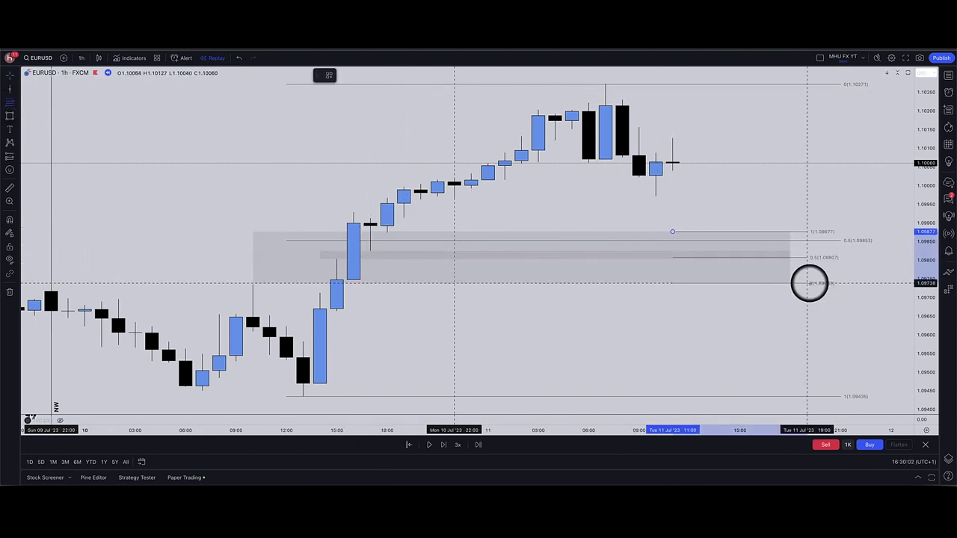
pyautogui.click(809, 283)
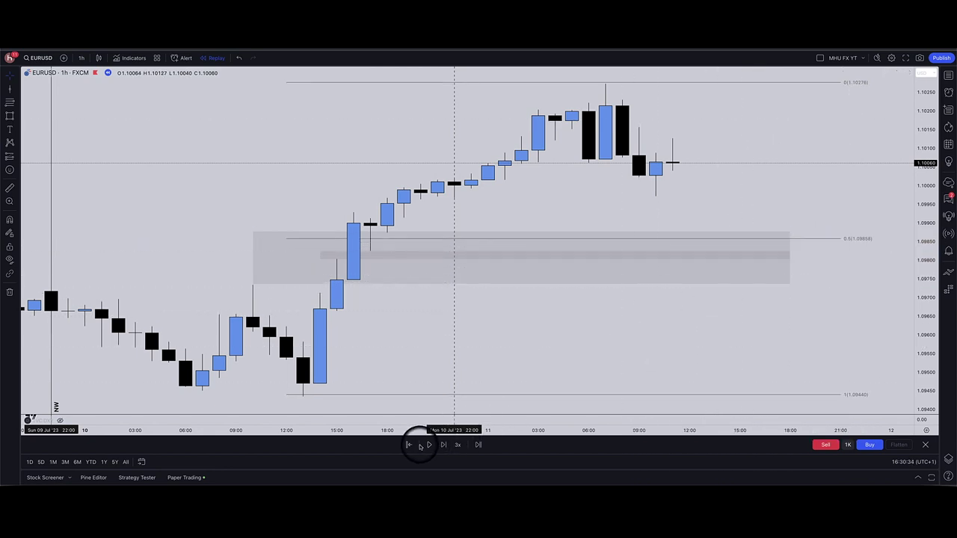
# - Step the hourly replay forward two candles, then enter 1 for the 1-minute interval
pyautogui.click(443, 445)
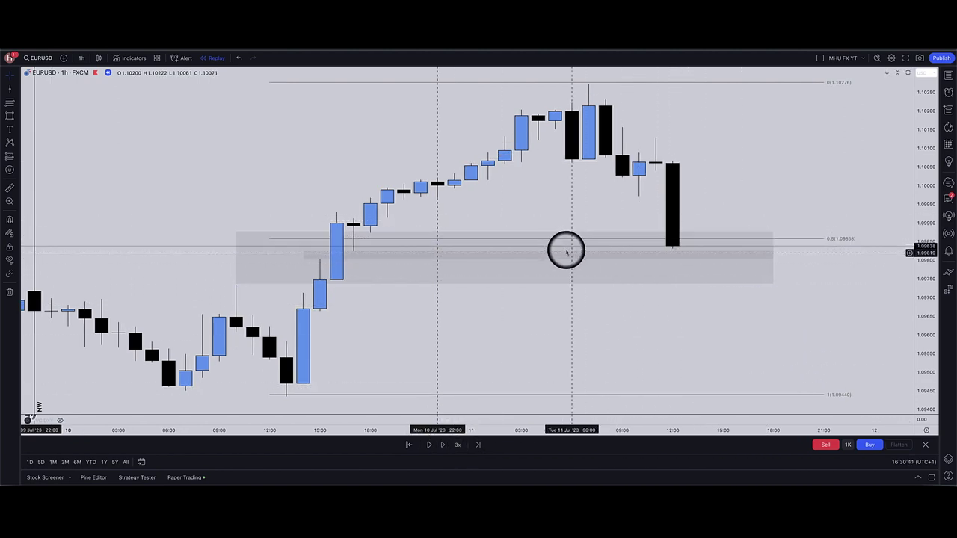
pyautogui.click(696, 252)
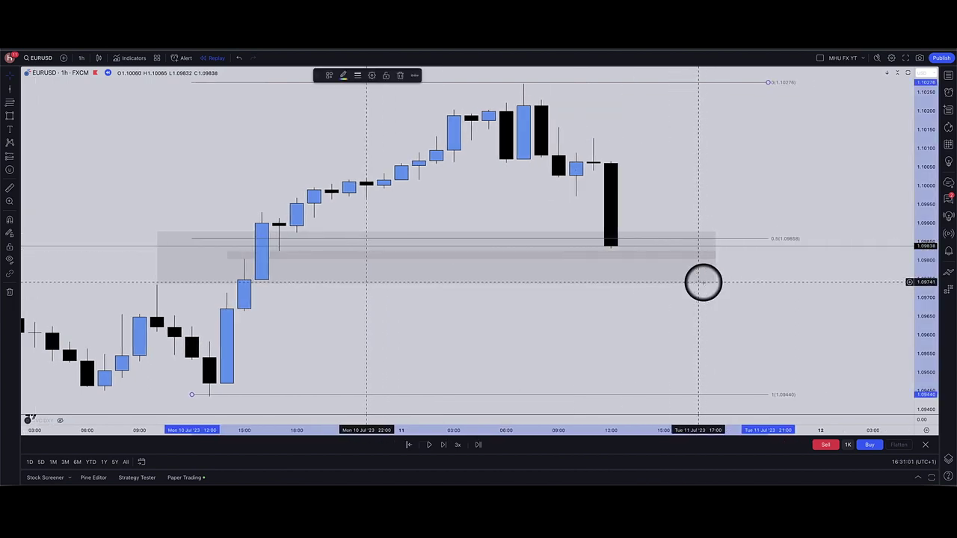
pyautogui.click(445, 446)
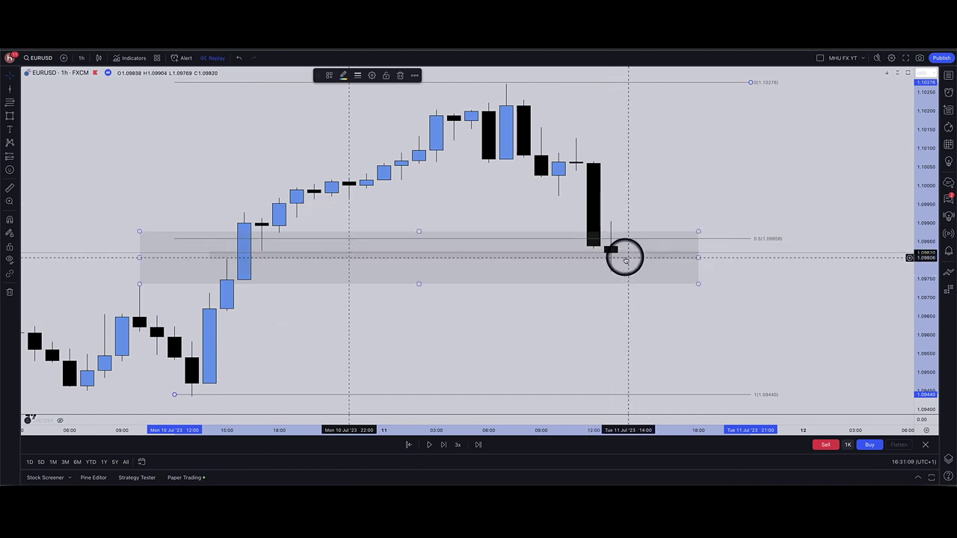
pyautogui.click(615, 259)
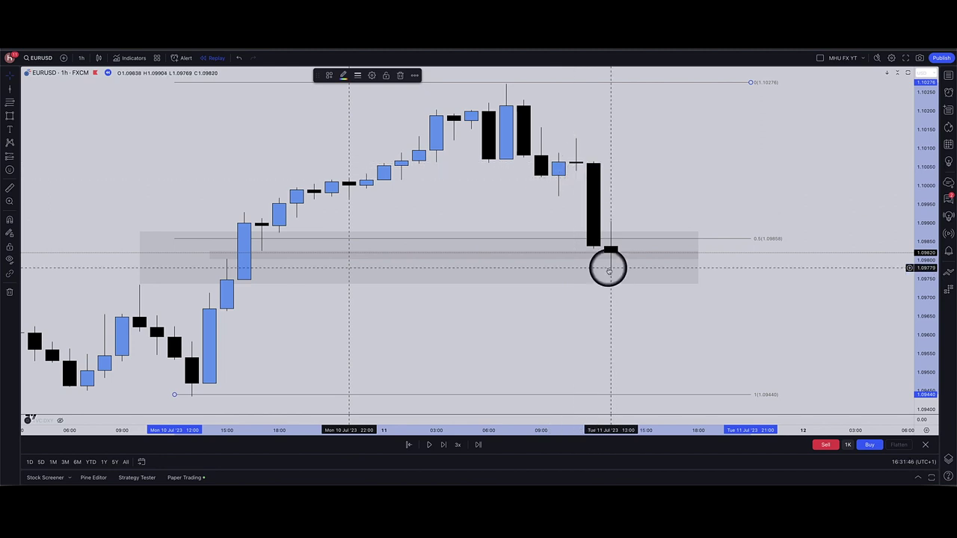
pyautogui.write('1')
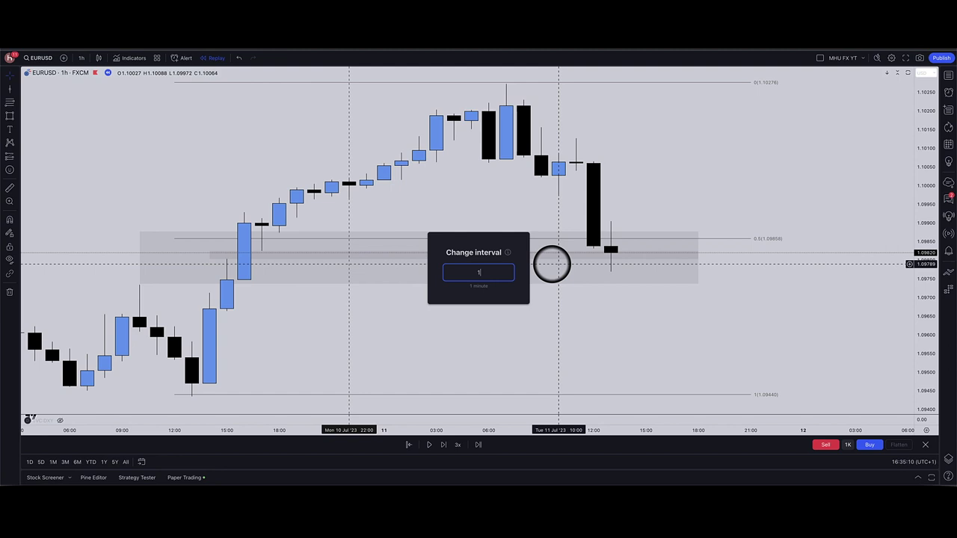
# - Apply the 1-minute timeframe and reset the chart so the latest bars show
pyautogui.press('Return')
pyautogui.scroll(5, 591, 209)
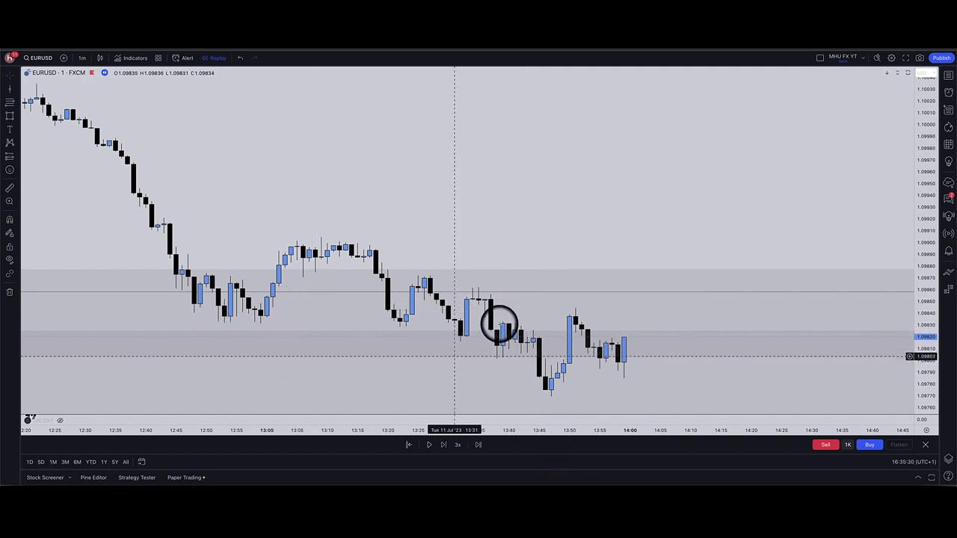
pyautogui.scroll(-2, 419, 329)
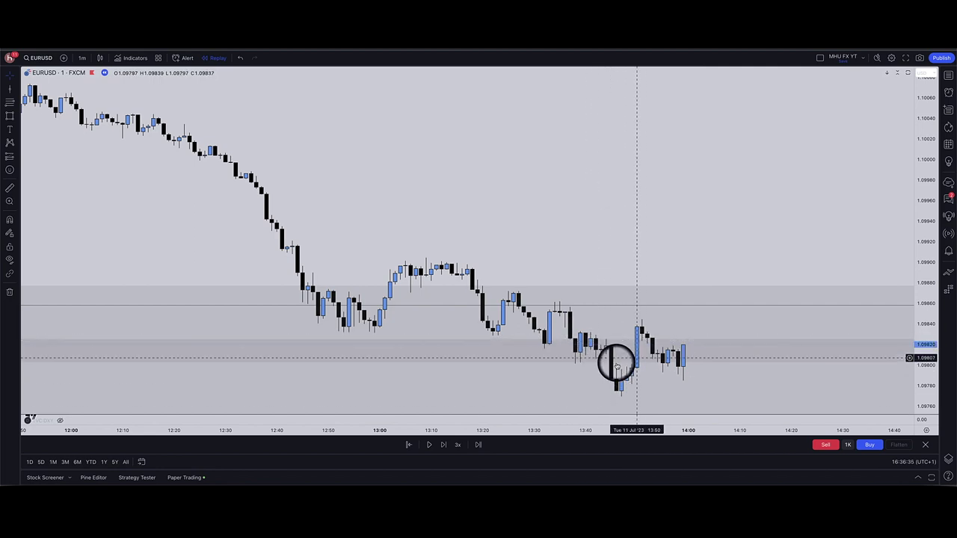
pyautogui.scroll(-5, 600, 365)
pyautogui.scroll(5, 601, 365)
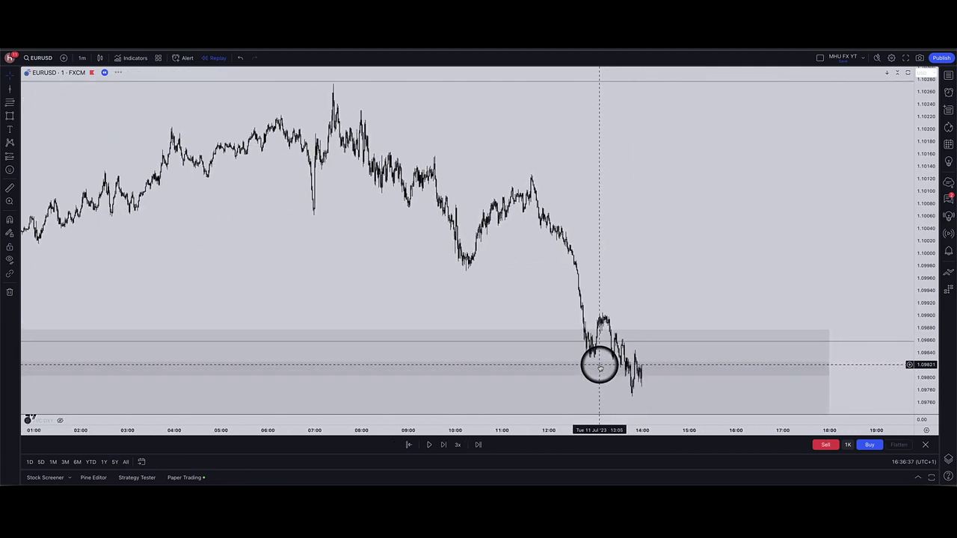
pyautogui.click(500, 419)
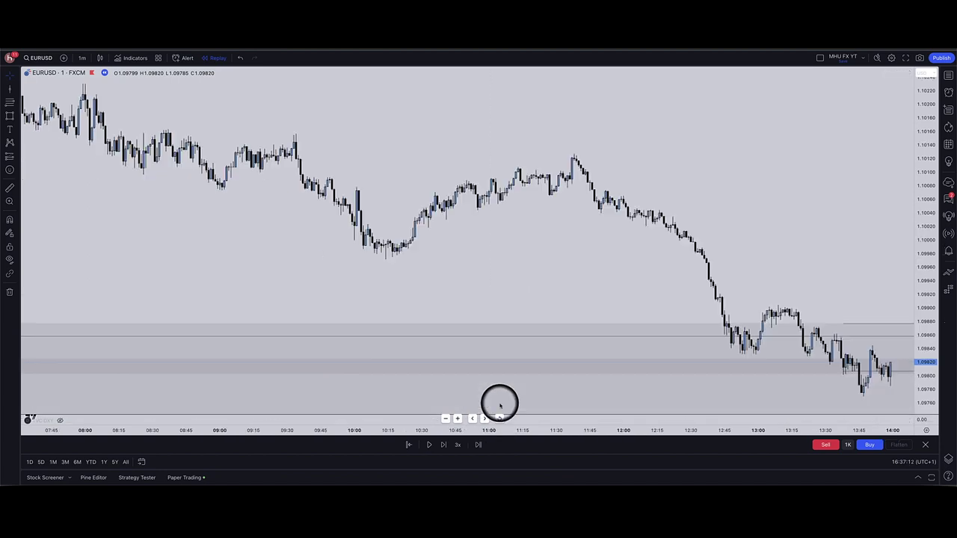
pyautogui.scroll(4, 423, 314)
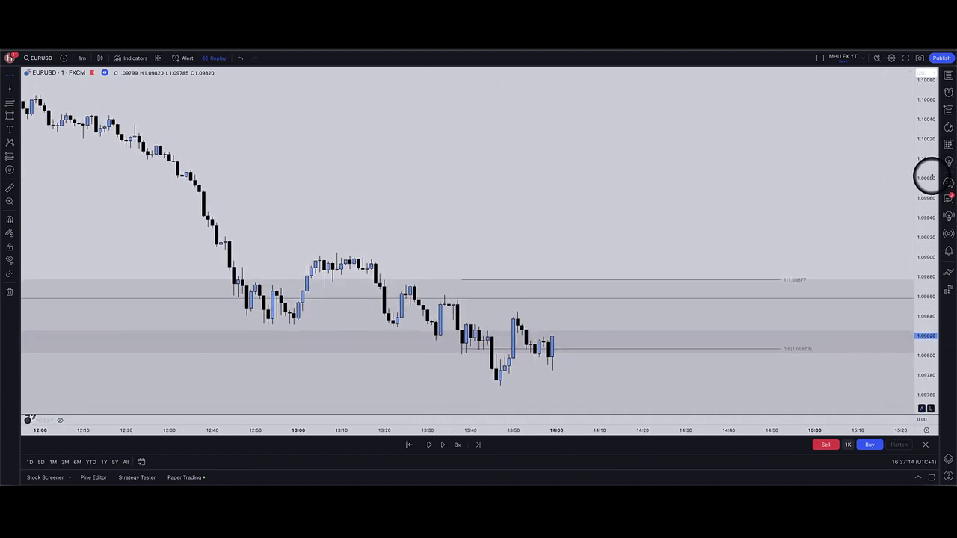
pyautogui.doubleClick(925, 175)
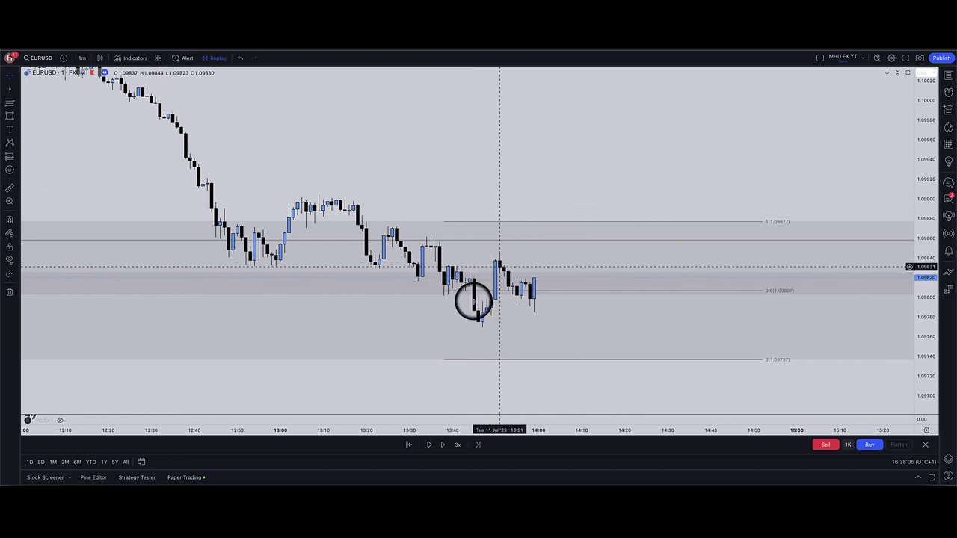
# - Zoom into 13:20–13:57 and start a rectangle at the top of the drop
pyautogui.click(9, 115)
pyautogui.scroll(5, 498, 325)
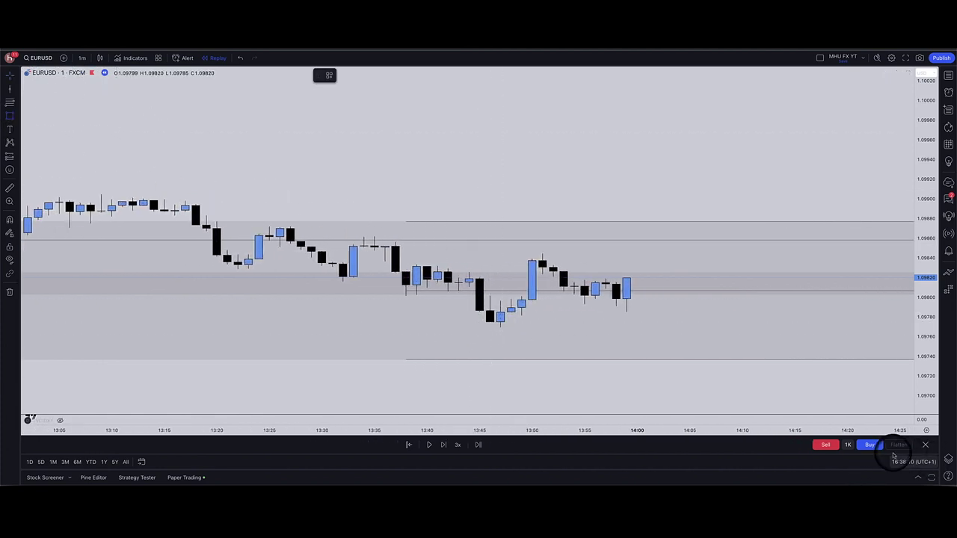
pyautogui.scroll(-5, 474, 259)
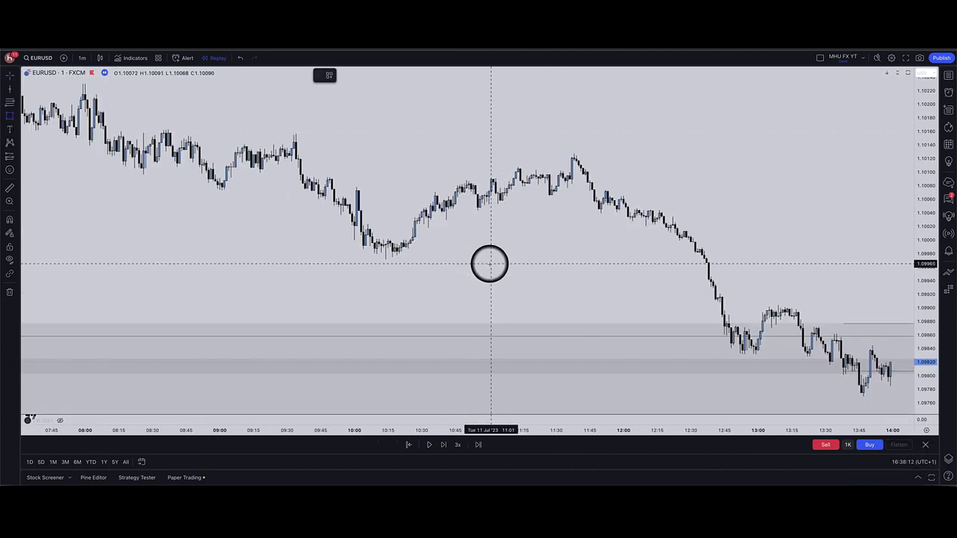
pyautogui.scroll(4, 489, 263)
pyautogui.scroll(6, 489, 262)
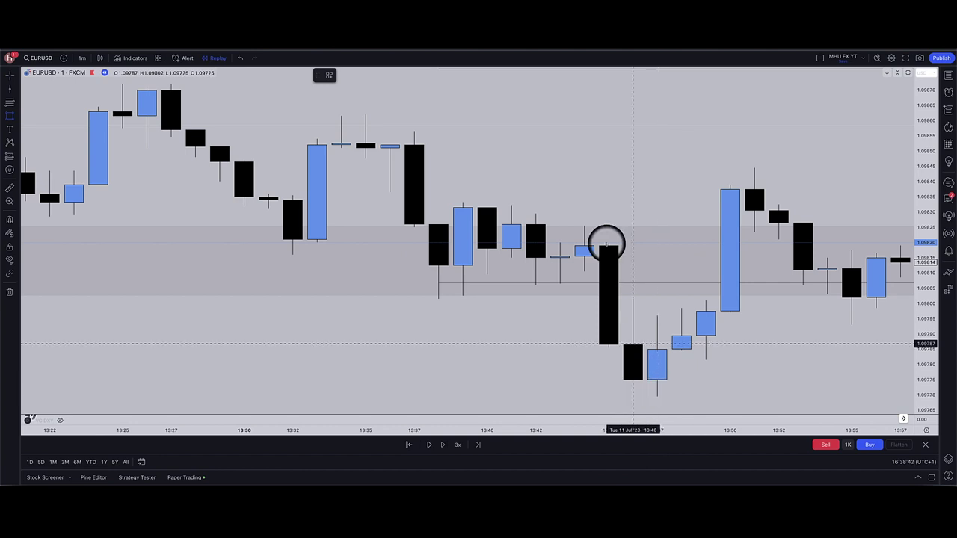
pyautogui.click(584, 225)
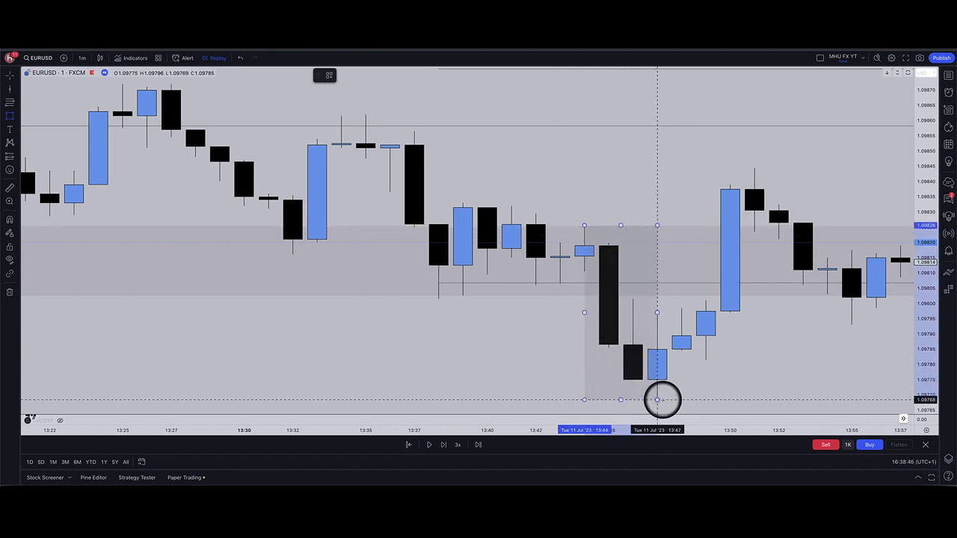
# - Finish the box over the 13:44–13:47 drop, label it LDC in pink, and trim its edges
pyautogui.click(657, 400)
pyautogui.scroll(-5, 716, 377)
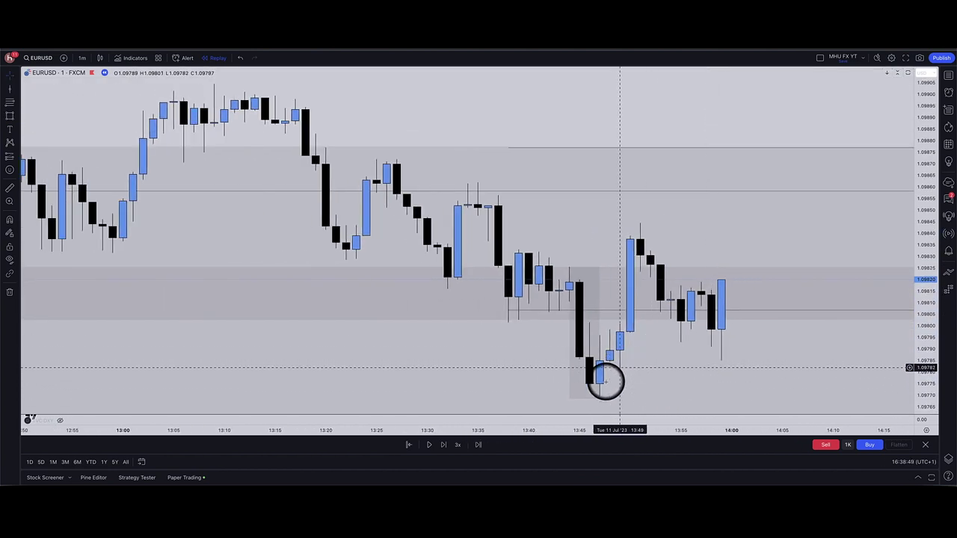
pyautogui.doubleClick(596, 269)
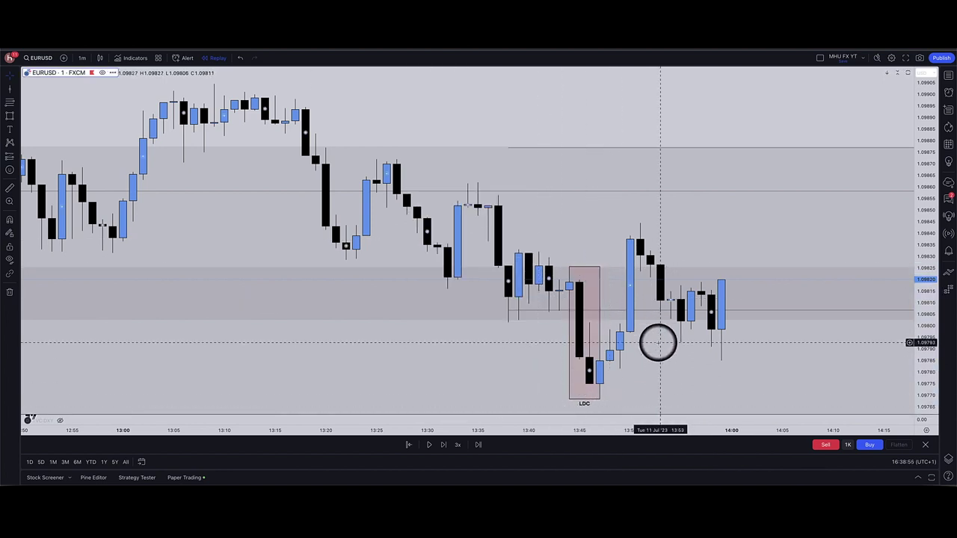
pyautogui.scroll(5, 656, 342)
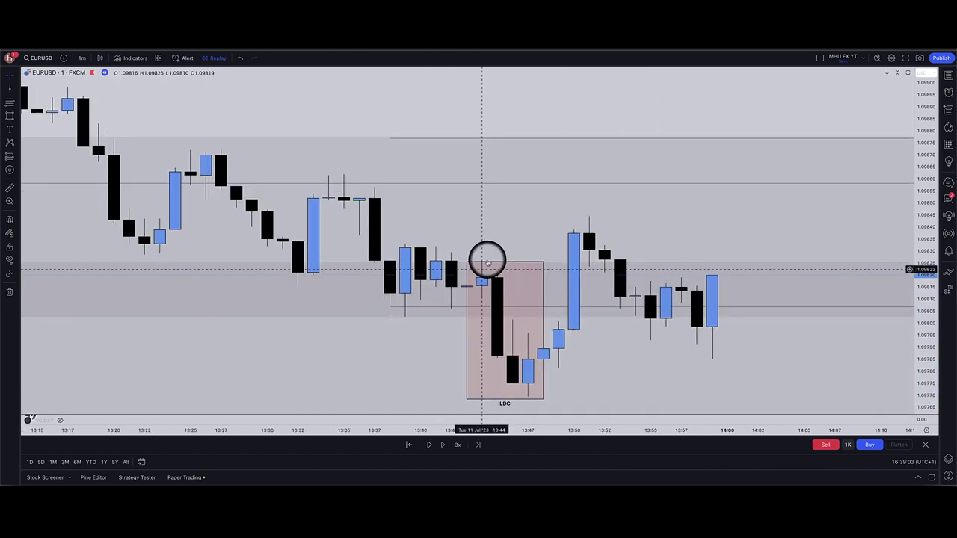
pyautogui.moveTo(487, 264); pyautogui.dragTo(485, 262)
pyautogui.click(483, 262)
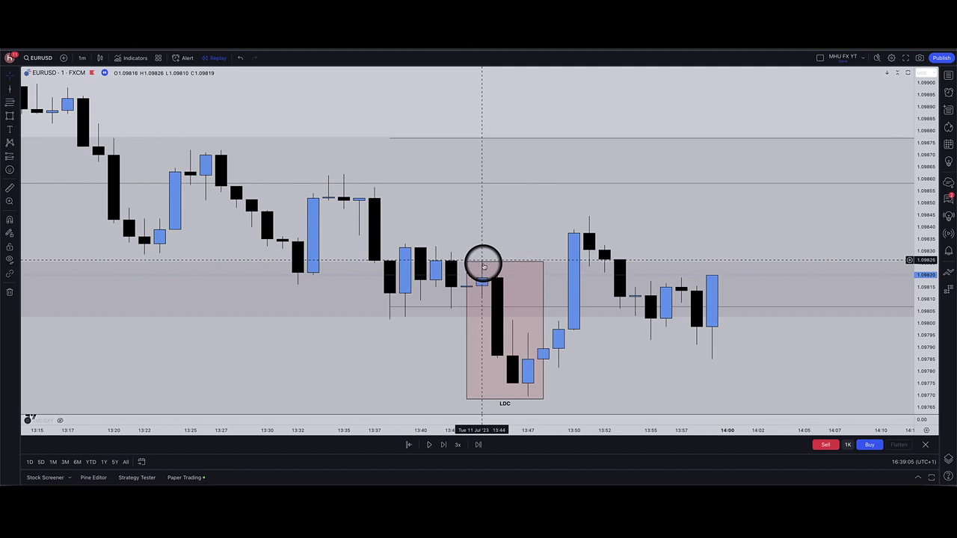
pyautogui.moveTo(524, 397); pyautogui.dragTo(524, 394)
pyautogui.click(553, 325)
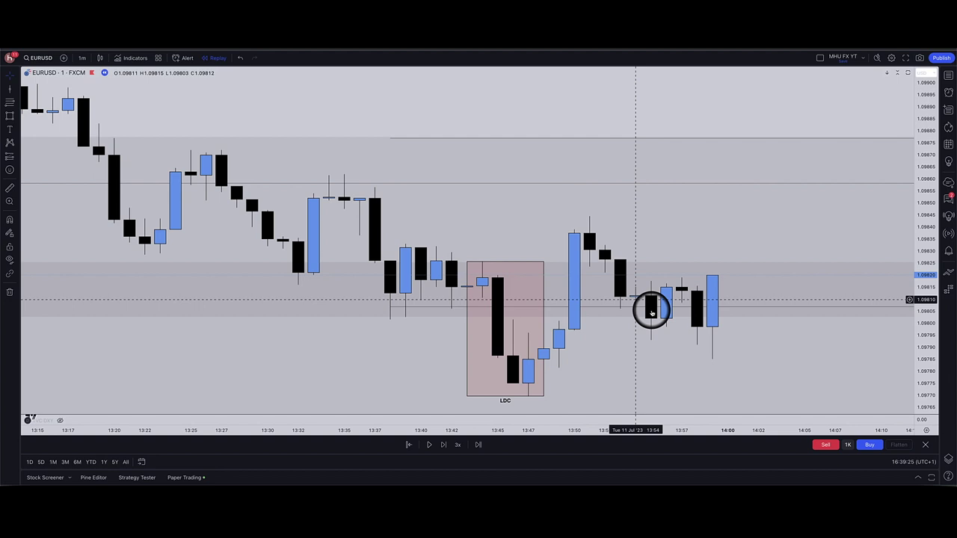
# - Start a Fib retracement anchored at the 1.09770 low of the LDC box
pyautogui.scroll(-2, 419, 303)
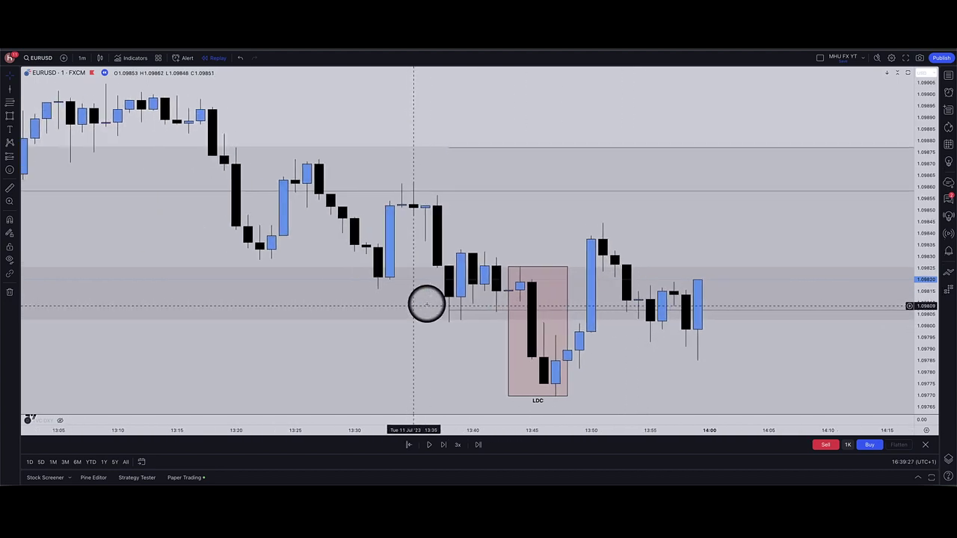
pyautogui.click(10, 103)
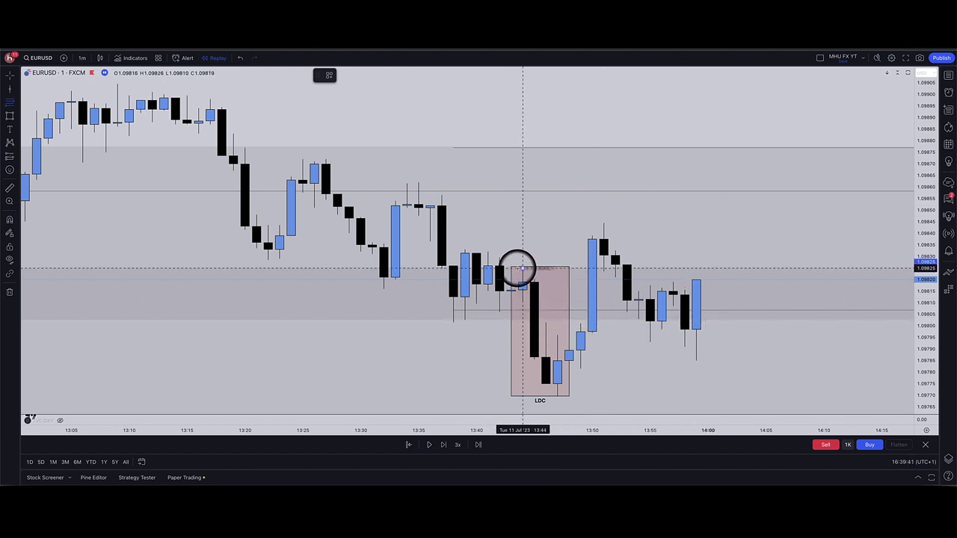
pyautogui.click(699, 396)
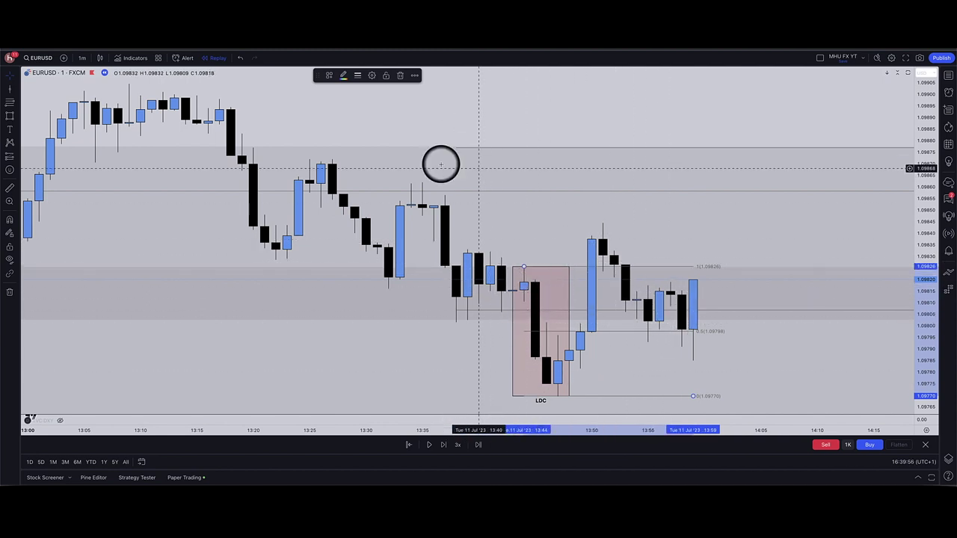
# - Play the 1-minute replay until price reaches 1.09877 around 14:17, then pause
pyautogui.click(429, 444)
pyautogui.scroll(-5, 359, 312)
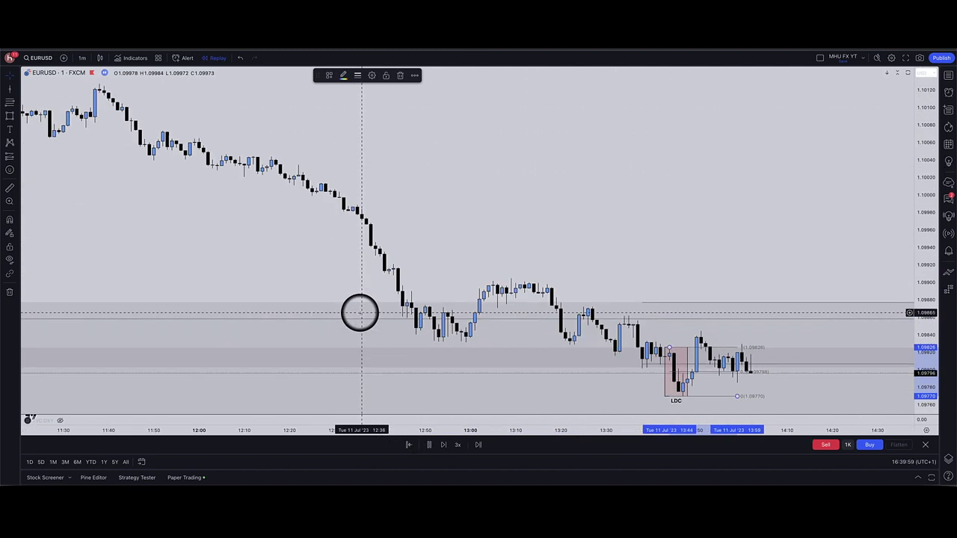
pyautogui.scroll(-2, 360, 313)
pyautogui.hscroll(5, 592, 372)
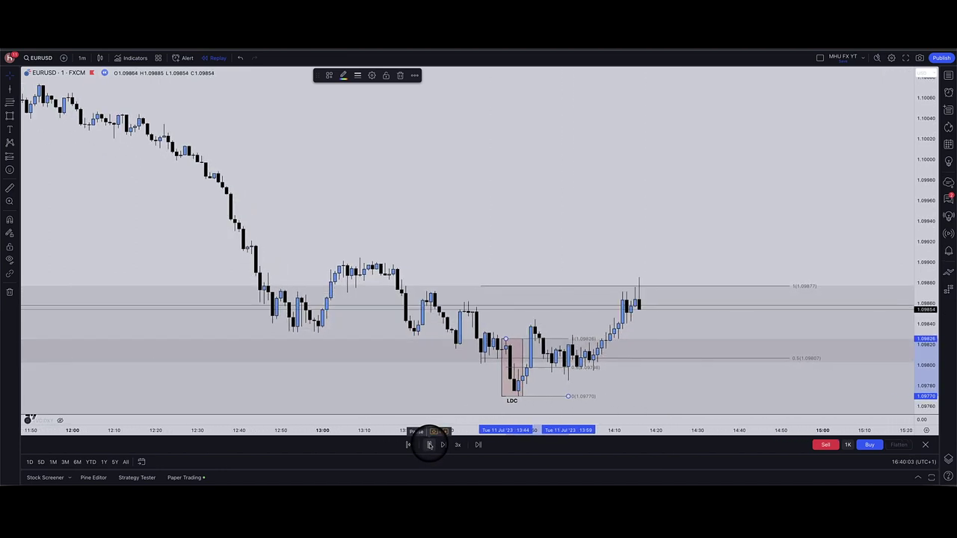
pyautogui.click(429, 445)
pyautogui.scroll(-5, 490, 270)
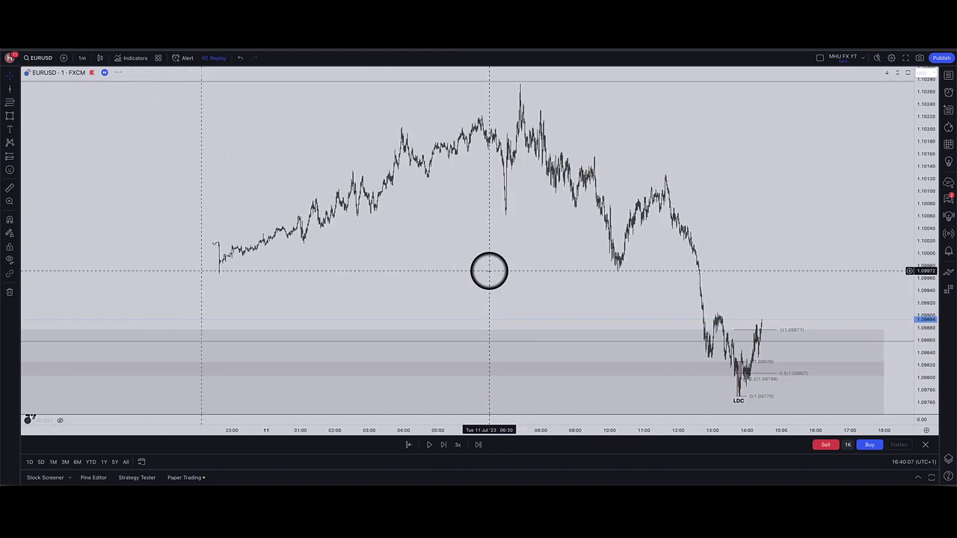
pyautogui.scroll(4, 489, 271)
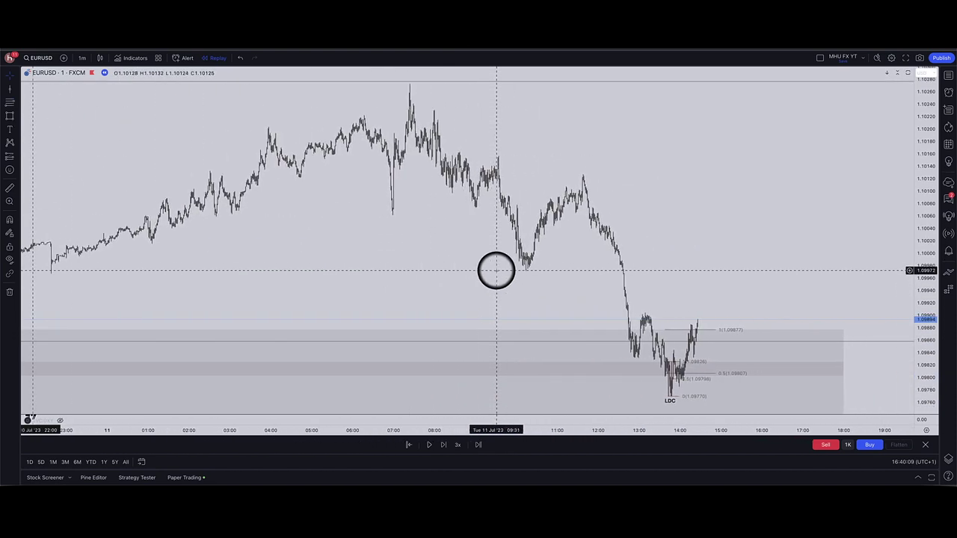
# - Switch via 15-minute to 60-minute candles and zoom out to review the trend back to February
pyautogui.write('15')
pyautogui.press('Return')
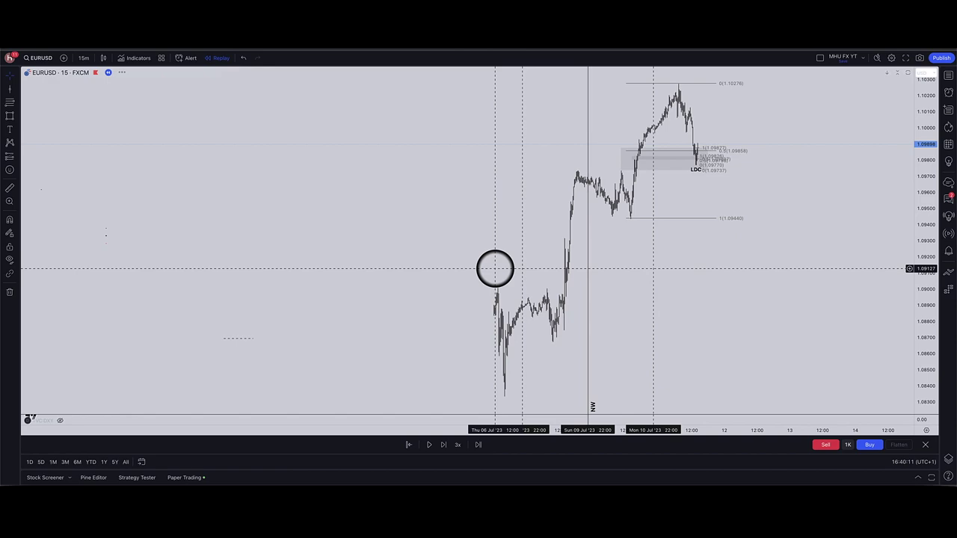
pyautogui.write('60')
pyautogui.press('Return')
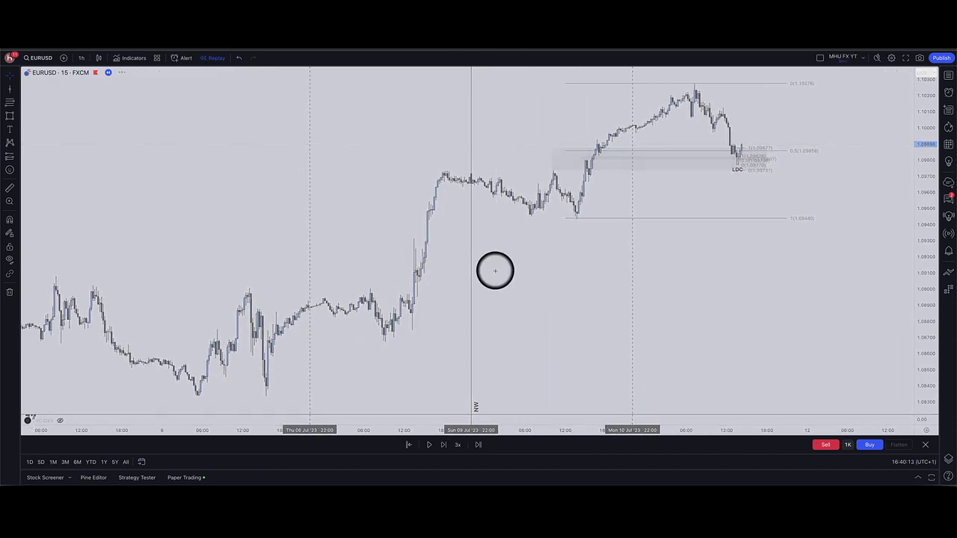
pyautogui.scroll(-15, 496, 271)
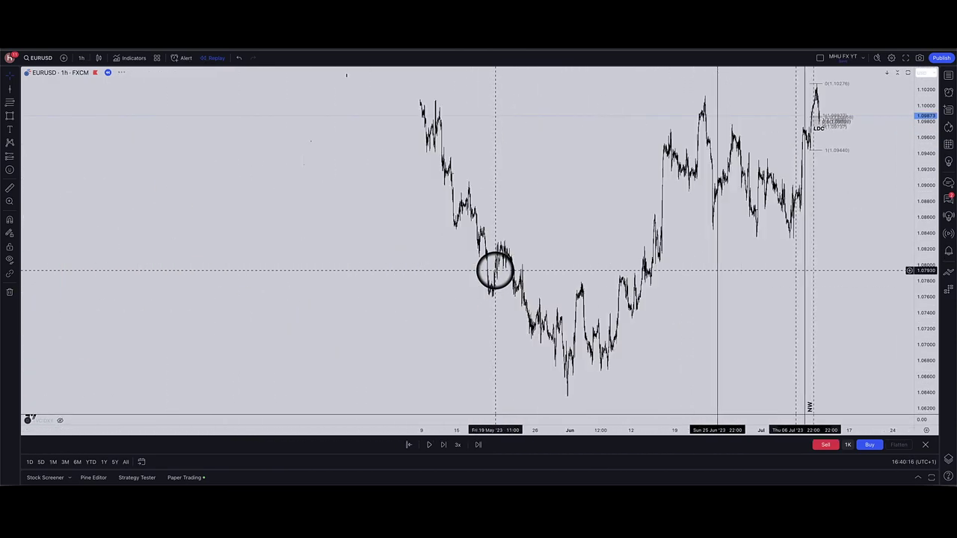
pyautogui.scroll(2, 479, 195)
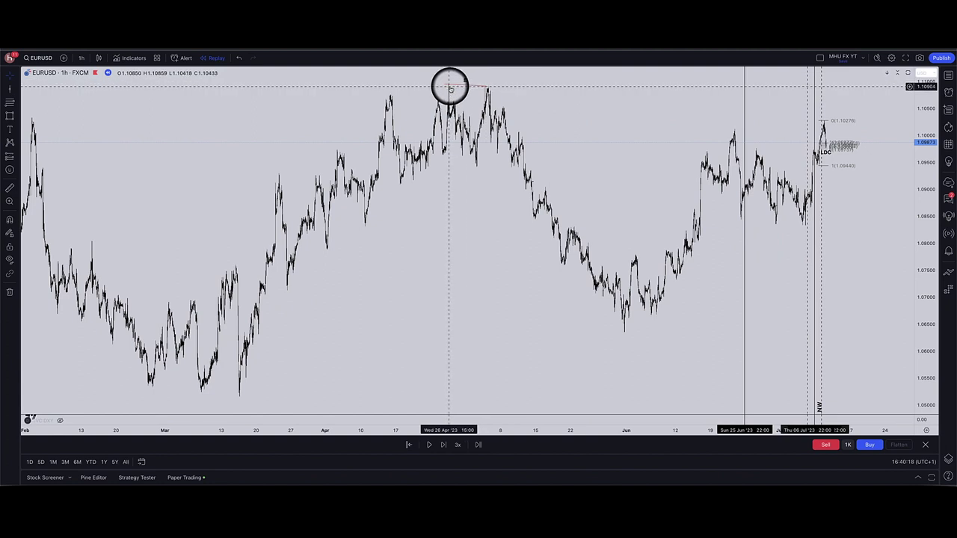
pyautogui.click(418, 116)
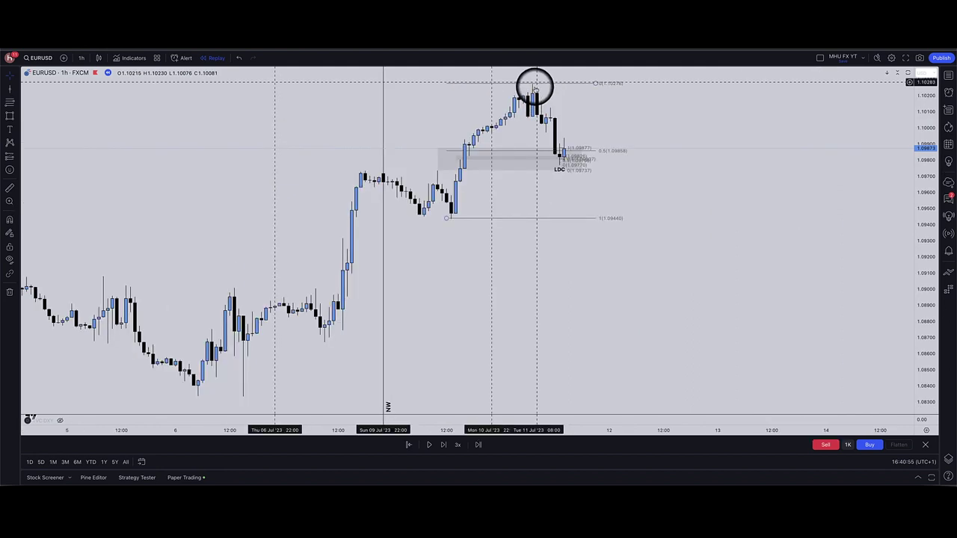
# - Measure the small drop at the LDC candle on the 1-minute chart
pyautogui.click(588, 166)
pyautogui.scroll(5, 509, 369)
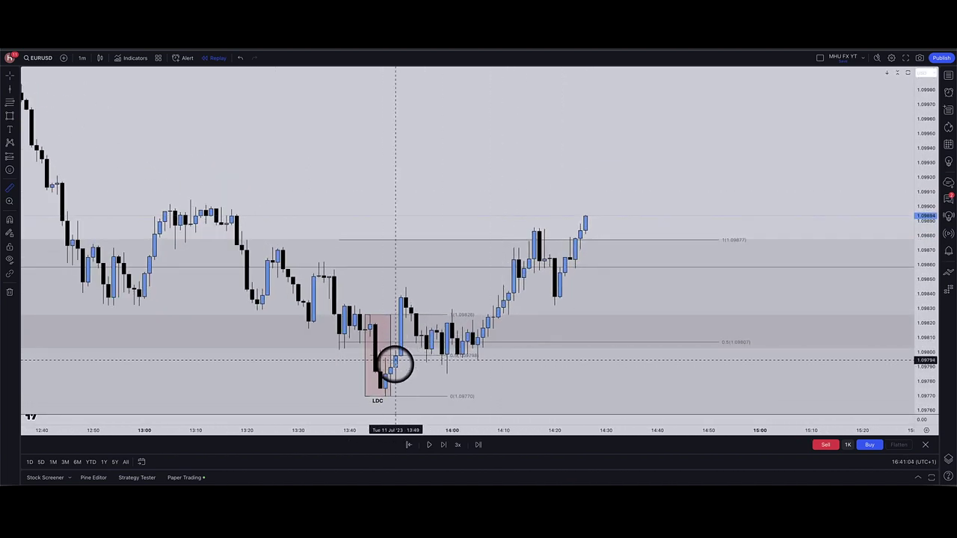
pyautogui.moveTo(402, 355); pyautogui.dragTo(420, 395)
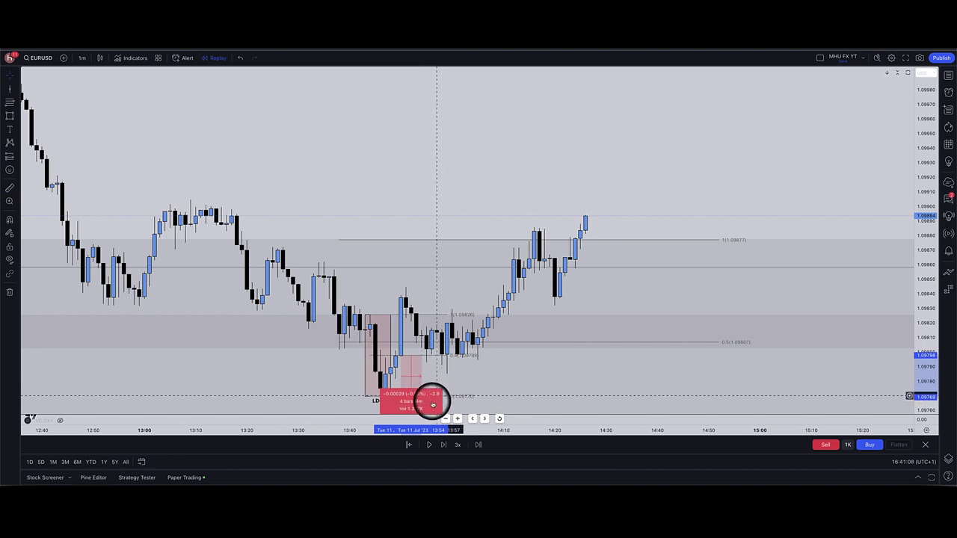
pyautogui.scroll(-10, 513, 156)
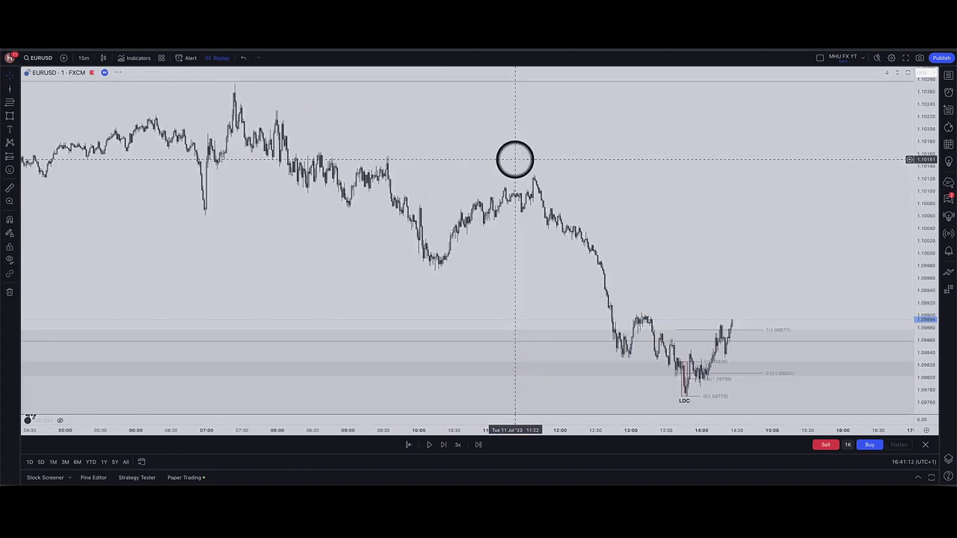
# - On 15-minute, measure the pullback into the zone and the rise to the 1.10276 high
pyautogui.write('15')
pyautogui.press('Return')
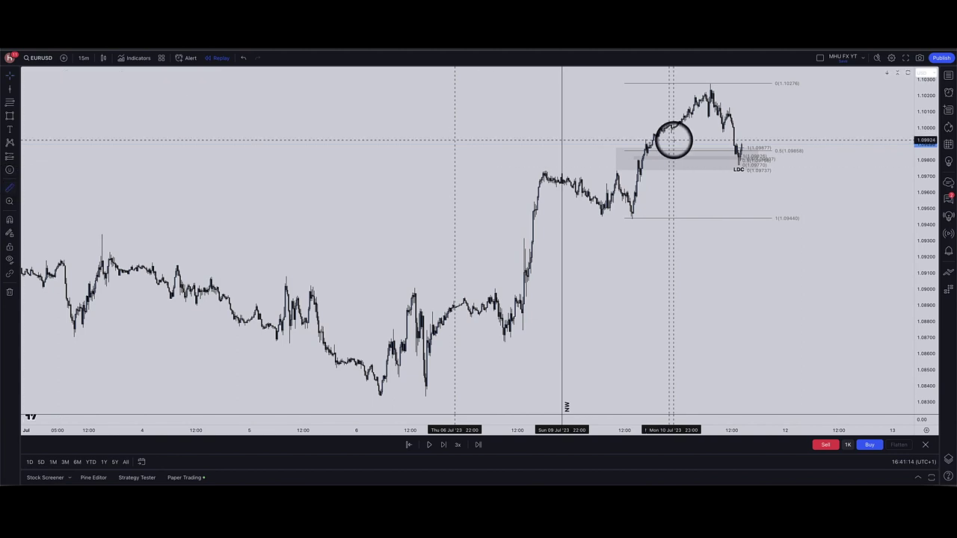
pyautogui.scroll(10, 673, 140)
pyautogui.moveTo(630, 290)
pyautogui.mouseDown()
pyautogui.moveTo(603, 250)
pyautogui.moveTo(603, 263)
pyautogui.moveTo(679, 80)
pyautogui.moveTo(672, 86)
pyautogui.mouseUp()
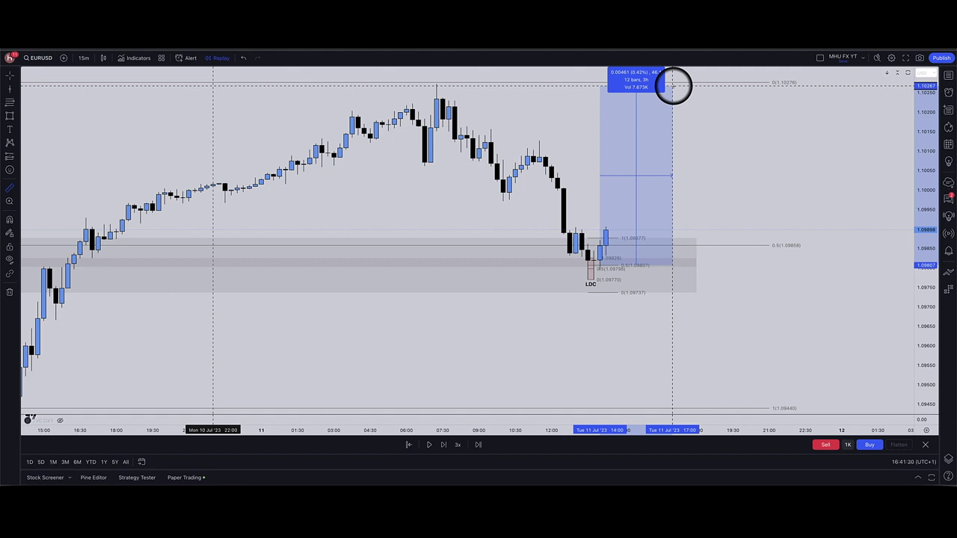
pyautogui.moveTo(656, 129); pyautogui.dragTo(631, 296)
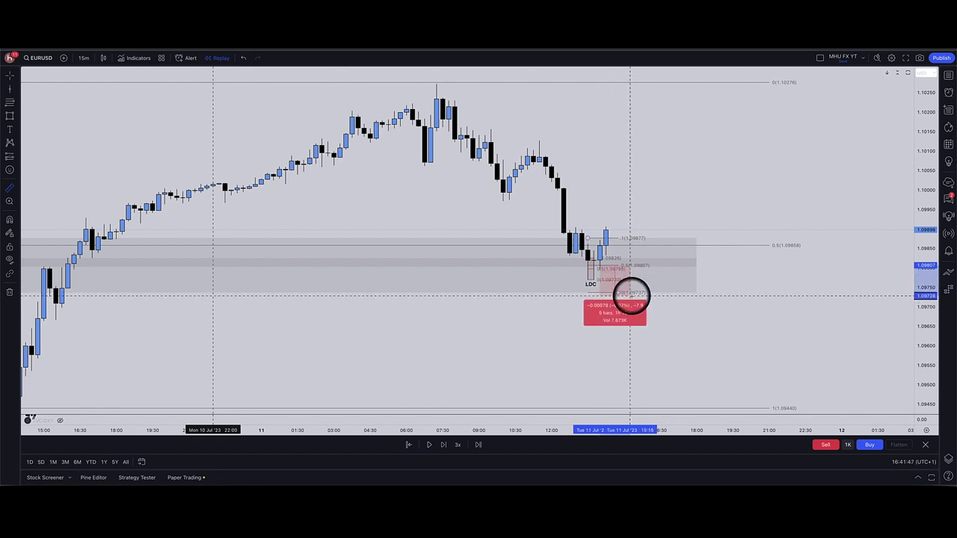
pyautogui.moveTo(645, 228); pyautogui.dragTo(701, 82)
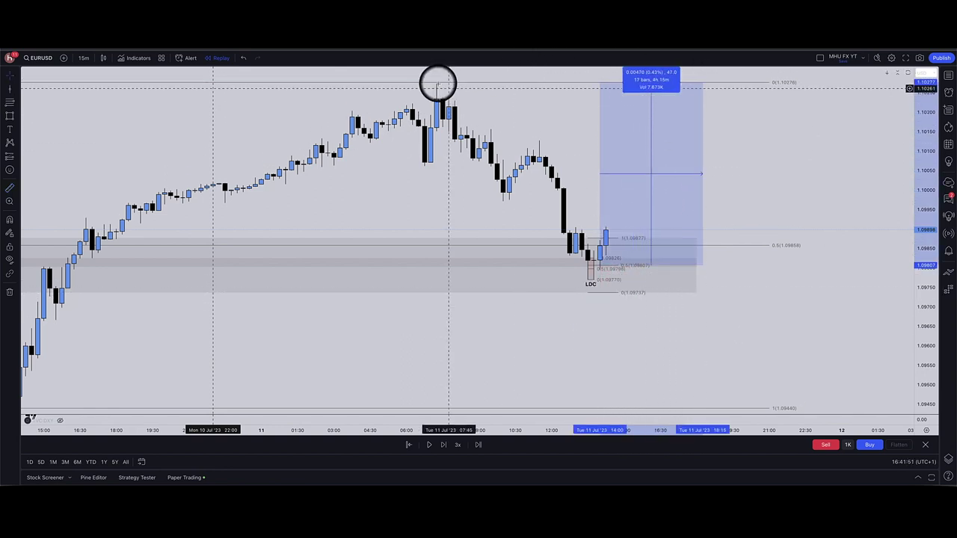
# - Draw a long position starting from the entry candle
pyautogui.scroll(-3, 412, 183)
pyautogui.scroll(-3, 413, 184)
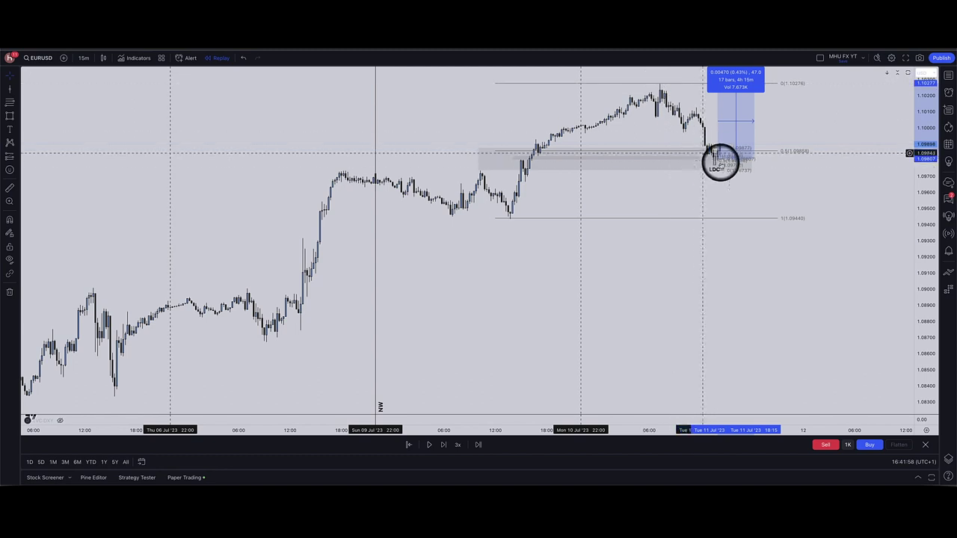
pyautogui.scroll(1, 714, 156)
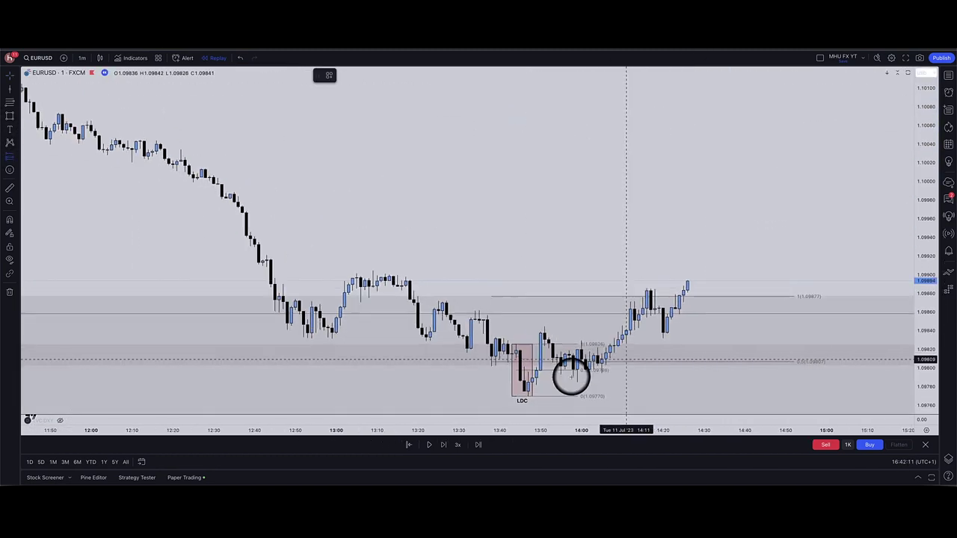
pyautogui.scroll(1, 572, 376)
pyautogui.moveTo(534, 368); pyautogui.dragTo(668, 306)
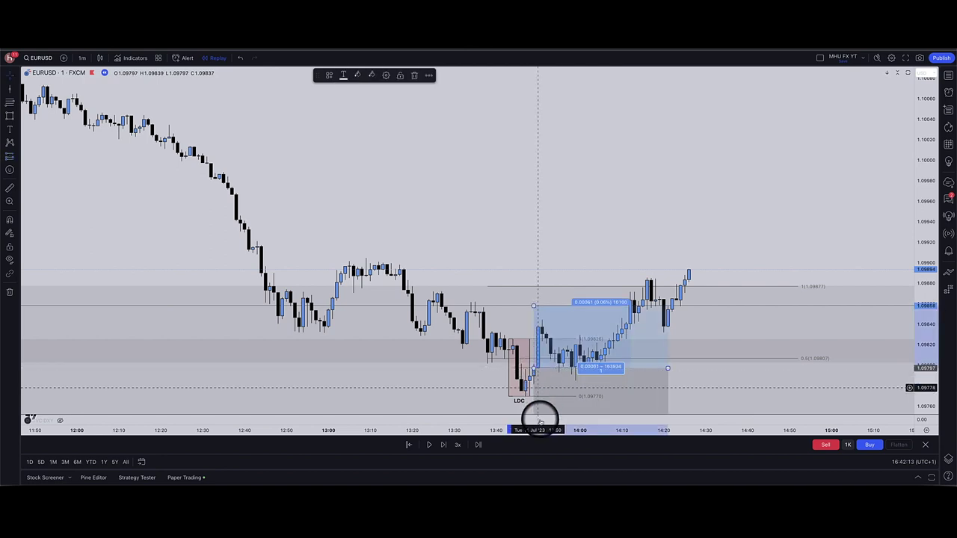
# - Set the long's stop just below the LDC low and target near 1.1027, then view it on 15-minute
pyautogui.click(534, 406)
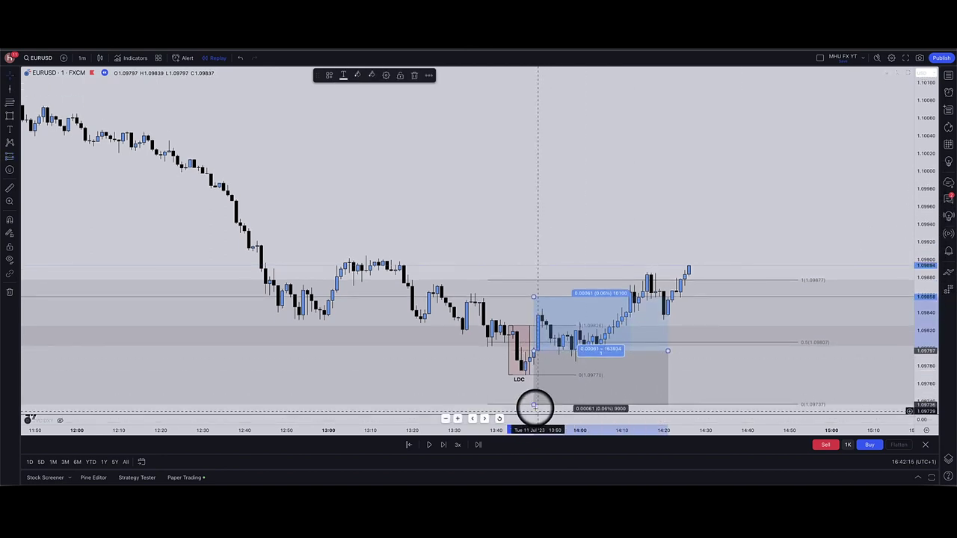
pyautogui.moveTo(534, 405); pyautogui.dragTo(533, 380)
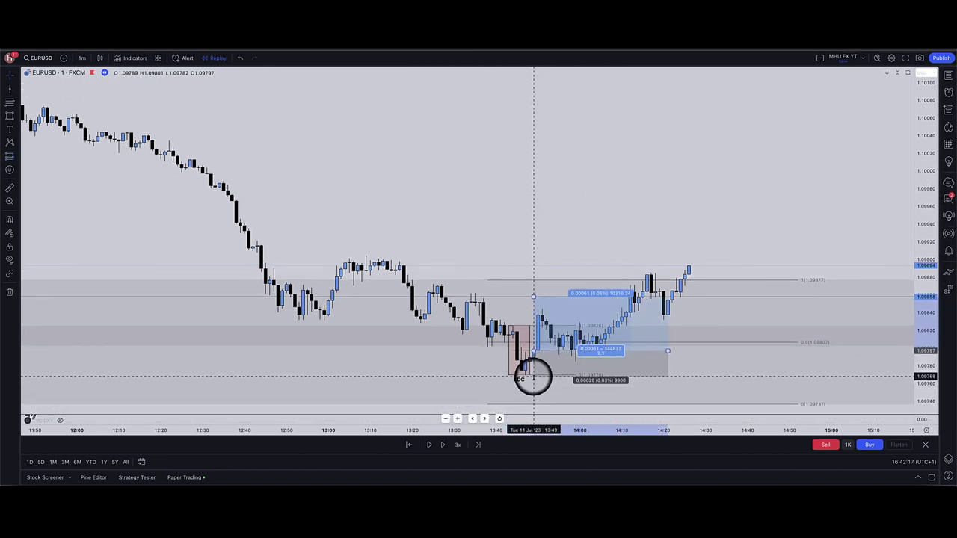
pyautogui.moveTo(533, 296); pyautogui.dragTo(533, 67)
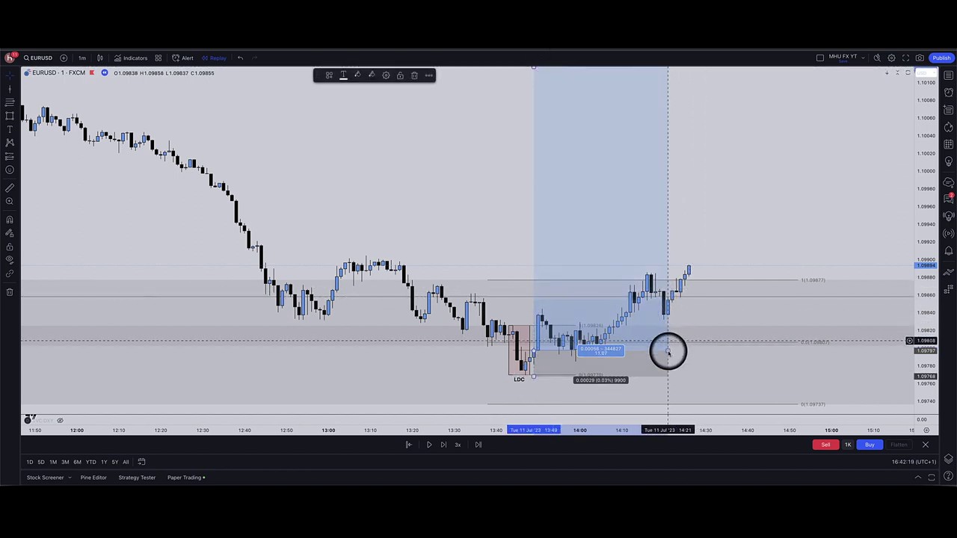
pyautogui.moveTo(668, 351); pyautogui.dragTo(795, 336)
pyautogui.write('15')
pyautogui.press('Return')
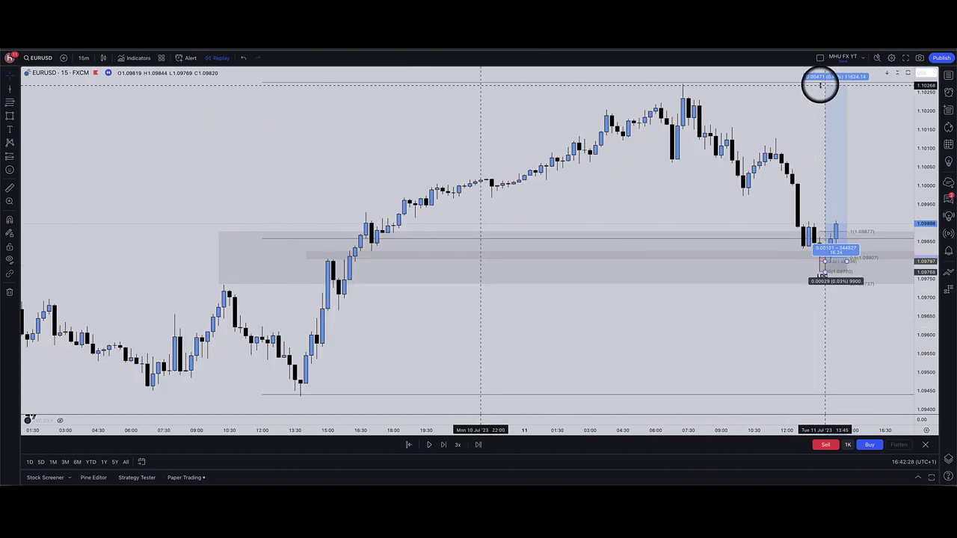
# - Adjust the long position's target to the 1.10276 high, then deselect it
pyautogui.click(820, 82)
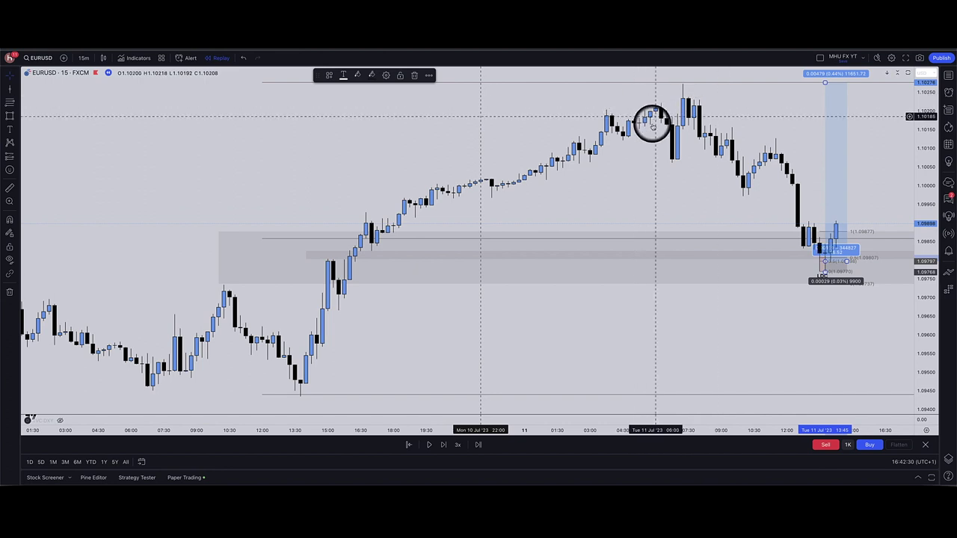
pyautogui.scroll(1, 685, 150)
pyautogui.scroll(2, 718, 336)
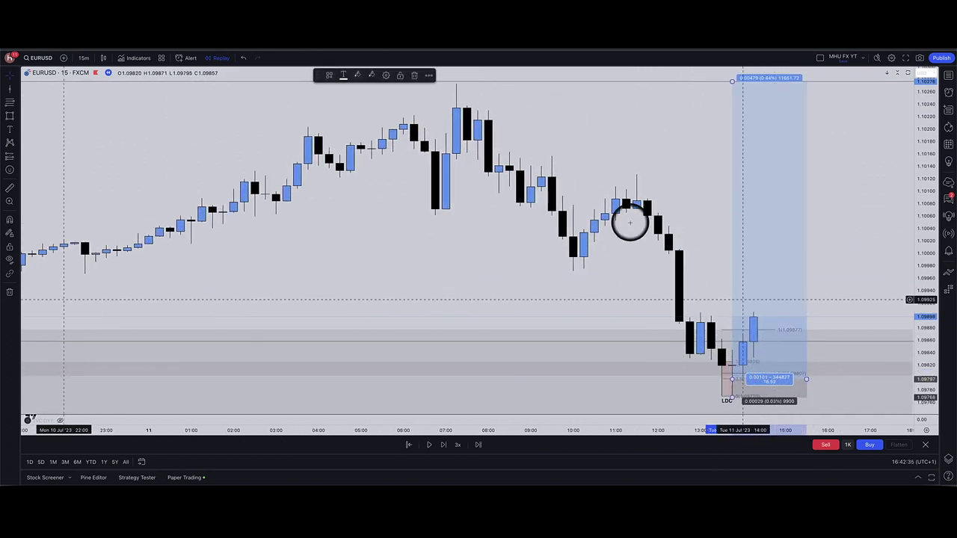
pyautogui.click(449, 95)
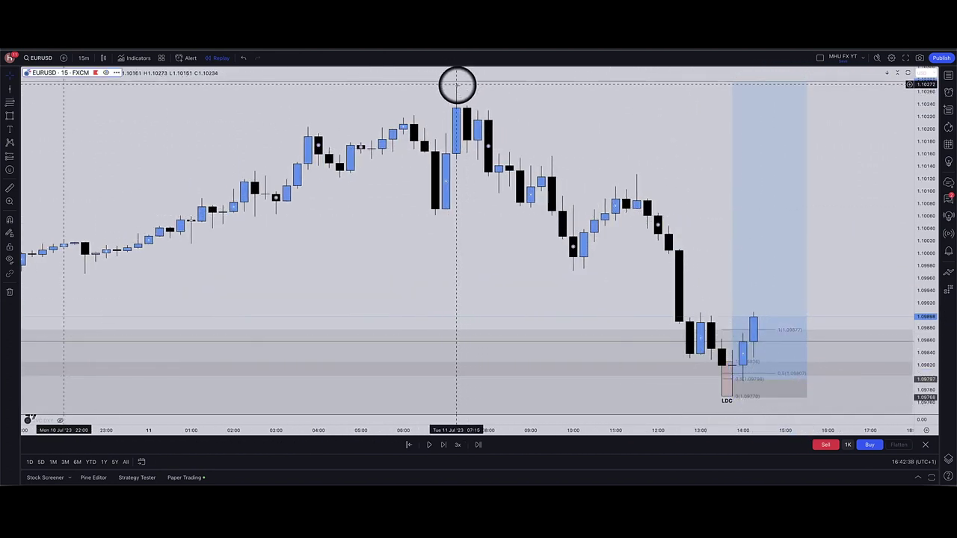
pyautogui.scroll(-5, 679, 200)
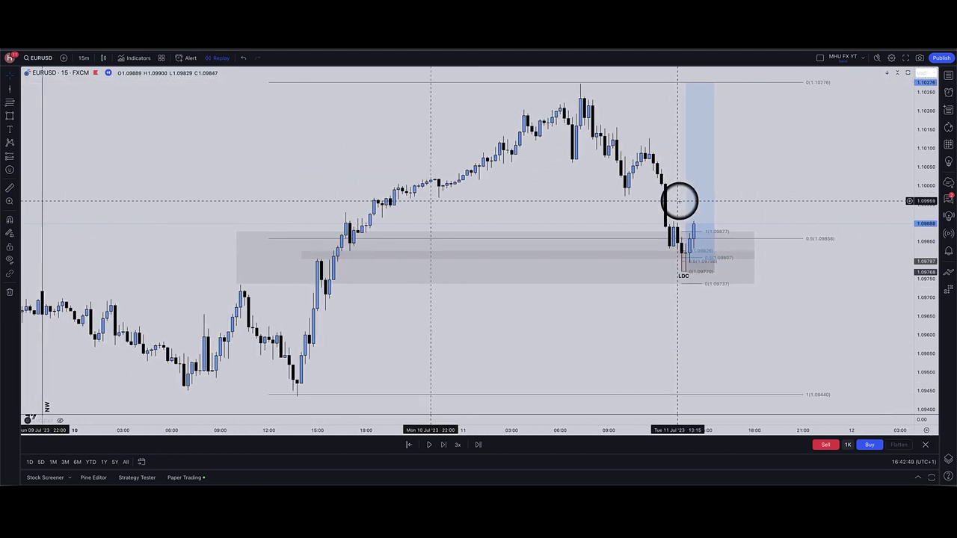
pyautogui.scroll(-3, 681, 240)
pyautogui.scroll(4, 681, 241)
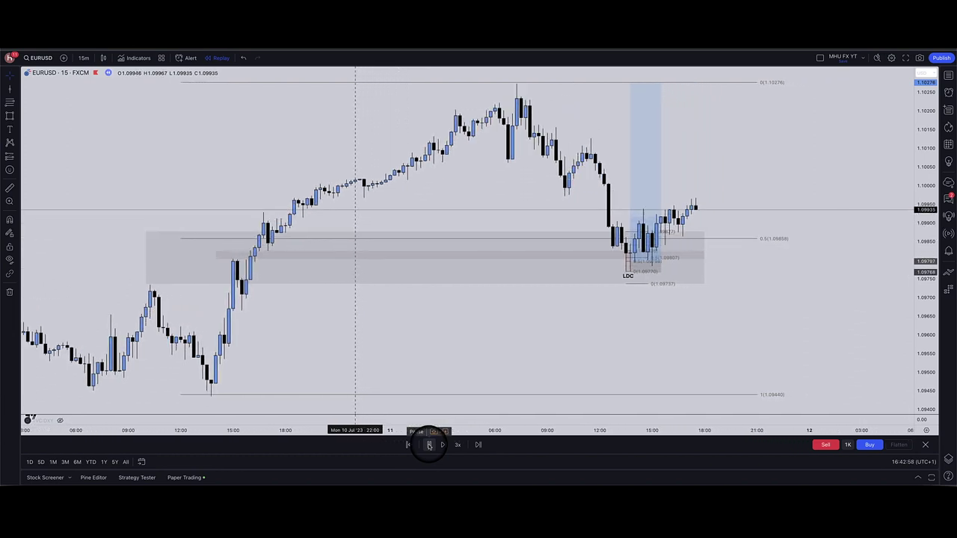
pyautogui.scroll(3, 551, 265)
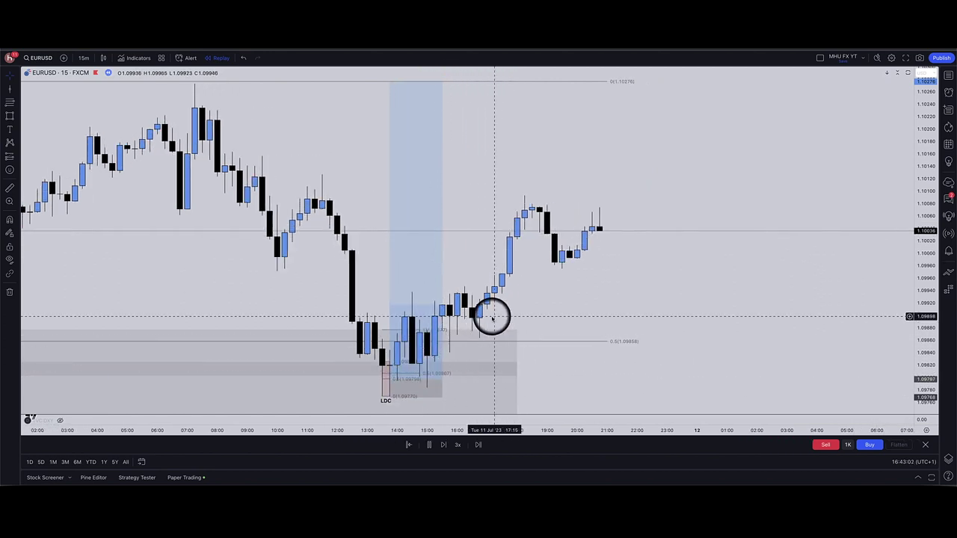
pyautogui.scroll(-2, 505, 369)
# - Follow the replay, stretch the position rightward, and pause once the 1.10276 target hits
pyautogui.moveTo(505, 369); pyautogui.dragTo(620, 357)
pyautogui.scroll(2, 617, 355)
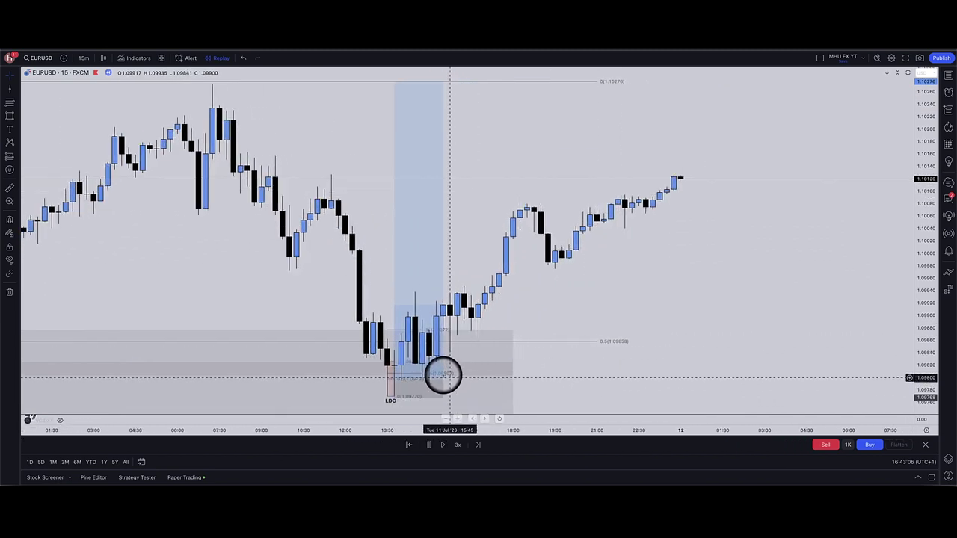
pyautogui.moveTo(410, 380); pyautogui.dragTo(724, 320)
pyautogui.scroll(-5, 714, 323)
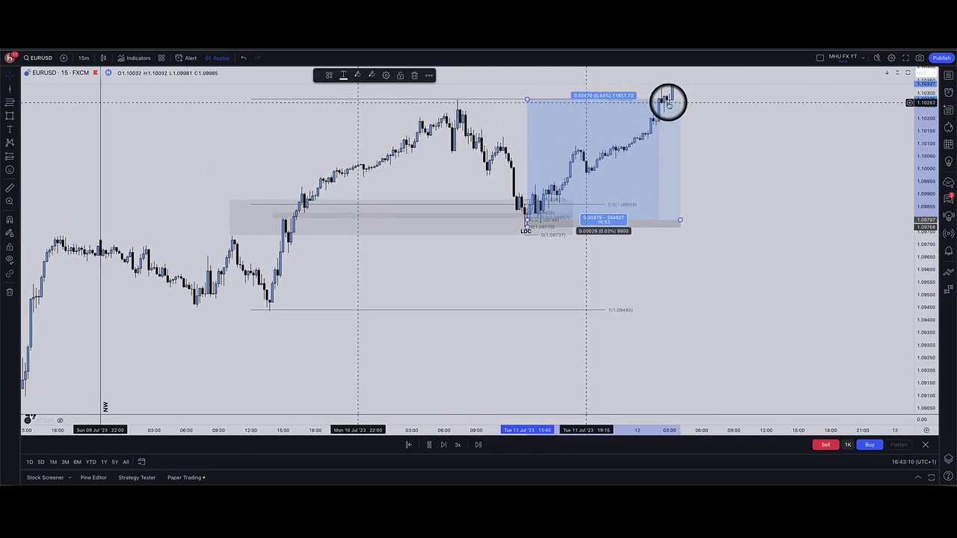
pyautogui.click(429, 444)
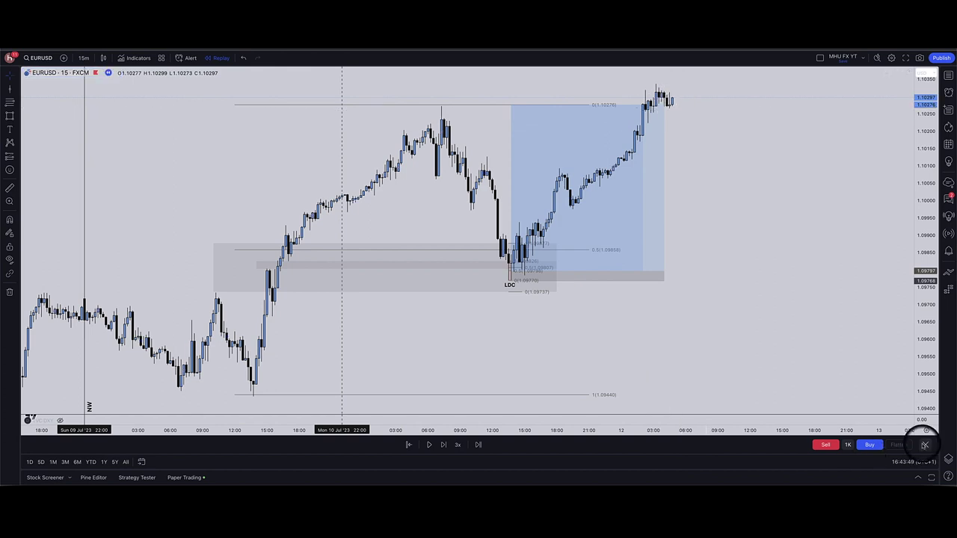
# - Exit replay mode to show the full EURUSD history
pyautogui.click(925, 445)
pyautogui.click(543, 290)
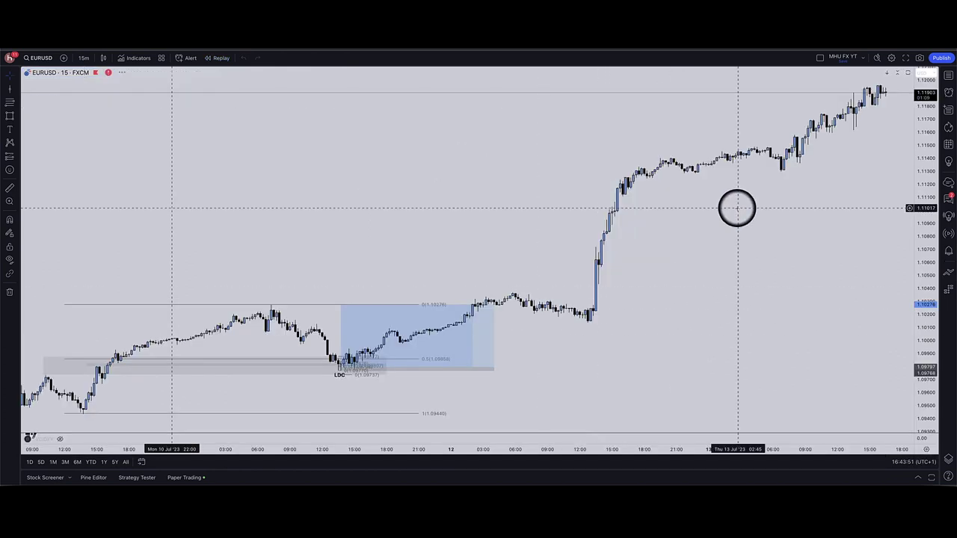
pyautogui.scroll(-3, 735, 208)
pyautogui.scroll(3, 738, 208)
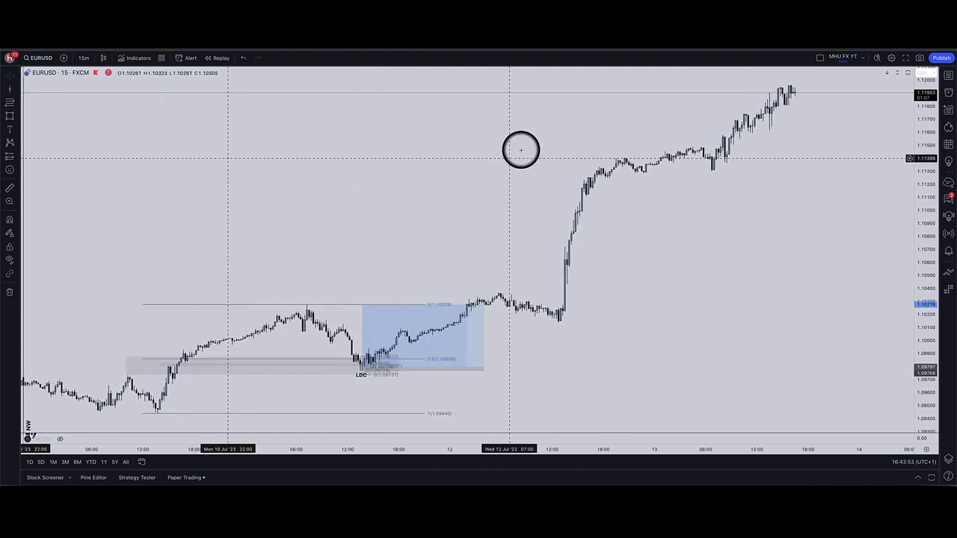
pyautogui.scroll(-1, 492, 262)
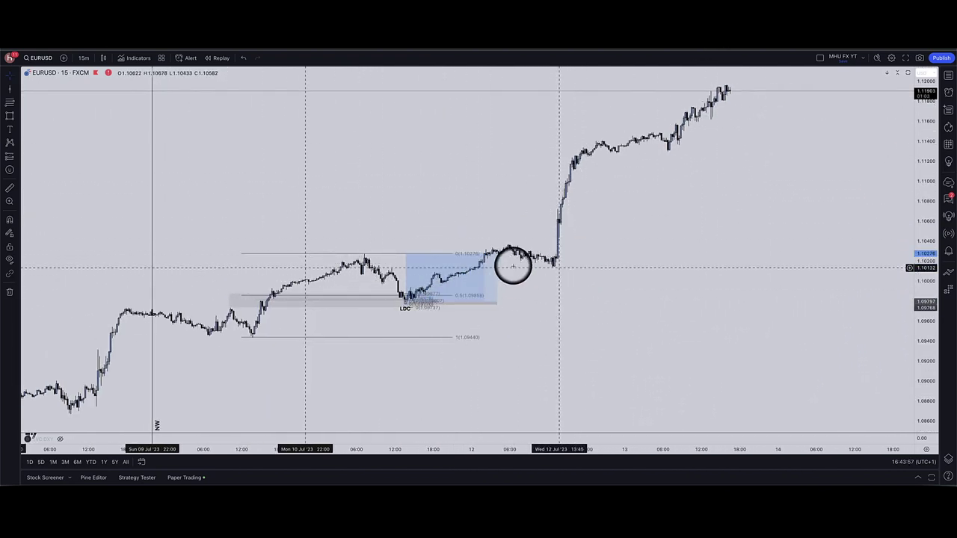
pyautogui.scroll(3, 459, 233)
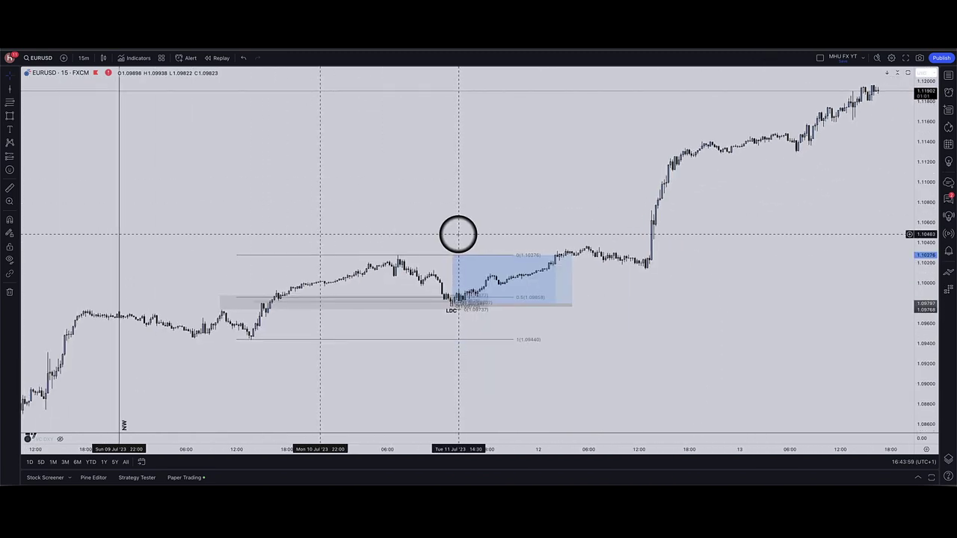
pyautogui.hscroll(3, 458, 233)
# - Change the interval (typed 1h) and extend the red line left along the earlier high
pyautogui.write('1')
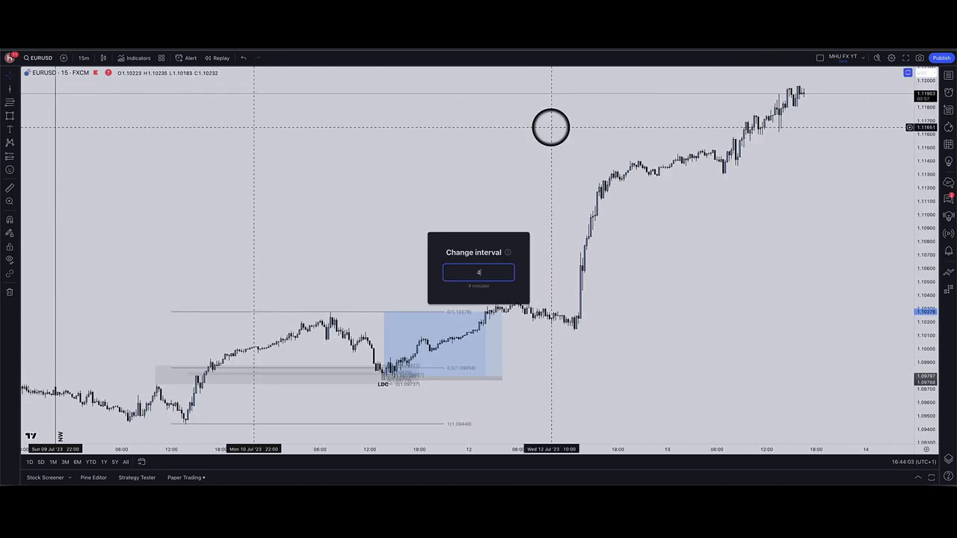
pyautogui.write('h')
pyautogui.press('Return')
pyautogui.moveTo(290, 122)
pyautogui.mouseDown()
pyautogui.moveTo(288, 139)
pyautogui.moveTo(288, 118)
pyautogui.mouseUp()
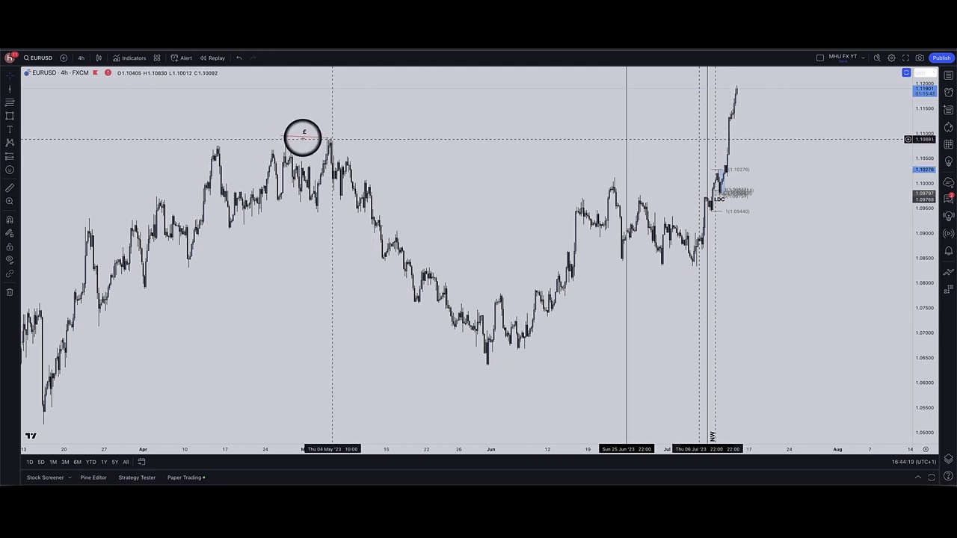
# - Delete both blue price-range measurements from the 1-hour chart
pyautogui.scroll(5, 777, 183)
pyautogui.rightClick(814, 172)
pyautogui.click(798, 133)
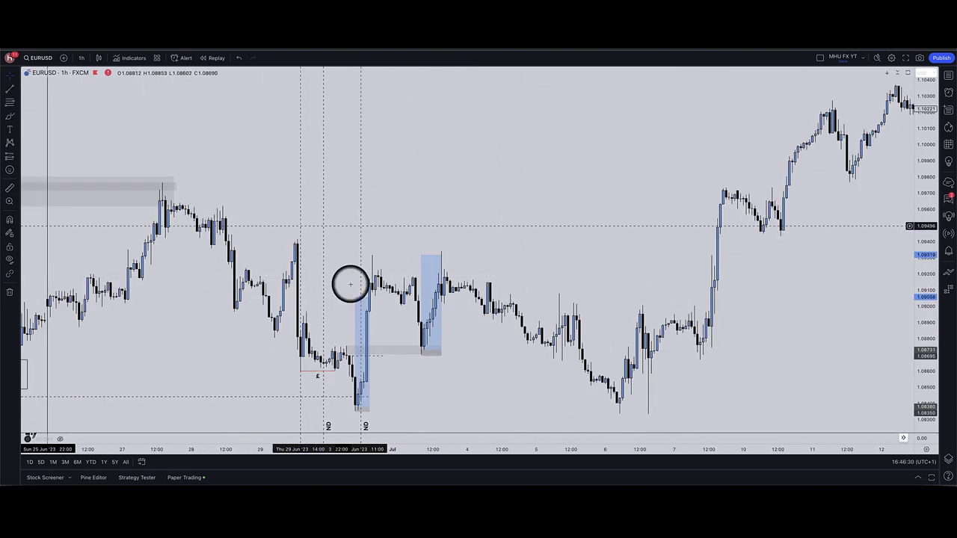
pyautogui.moveTo(423, 259); pyautogui.dragTo(437, 255)
pyautogui.press('Delete')
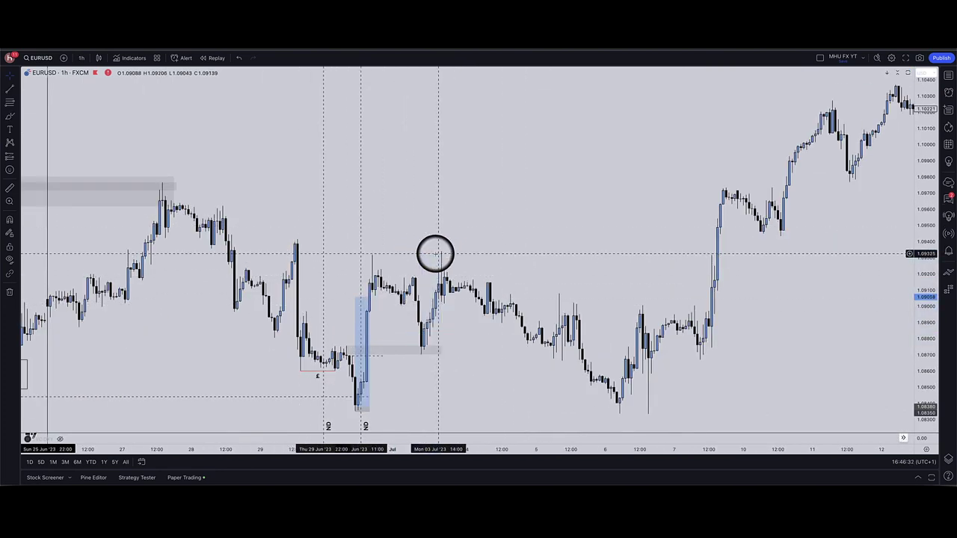
pyautogui.click(373, 295)
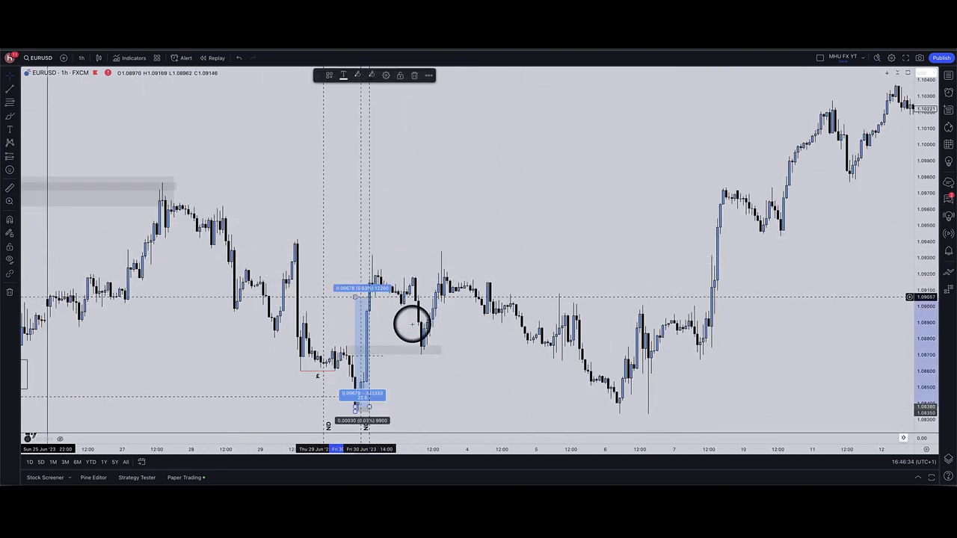
pyautogui.press('Delete')
pyautogui.hscroll(10, 546, 331)
pyautogui.scroll(4, 545, 331)
pyautogui.scroll(-4, 474, 262)
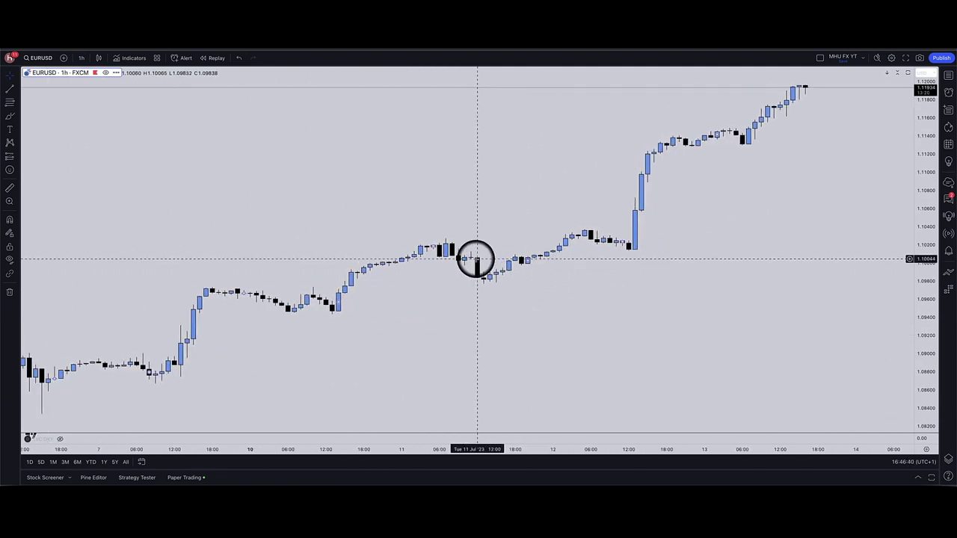
# - Draw a thin rectangle zone from the Jul 10 candle near 1.0975
pyautogui.click(10, 117)
pyautogui.click(34, 148)
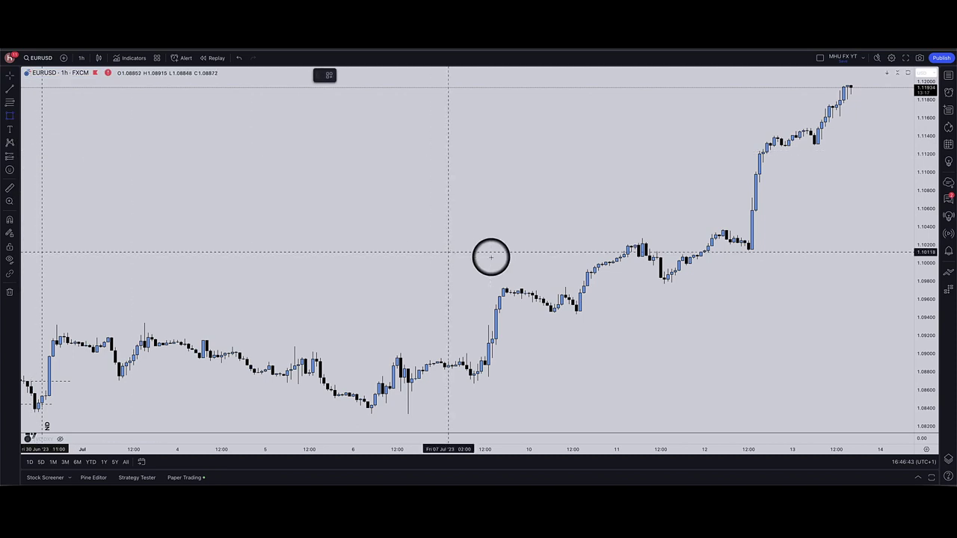
pyautogui.scroll(3, 538, 333)
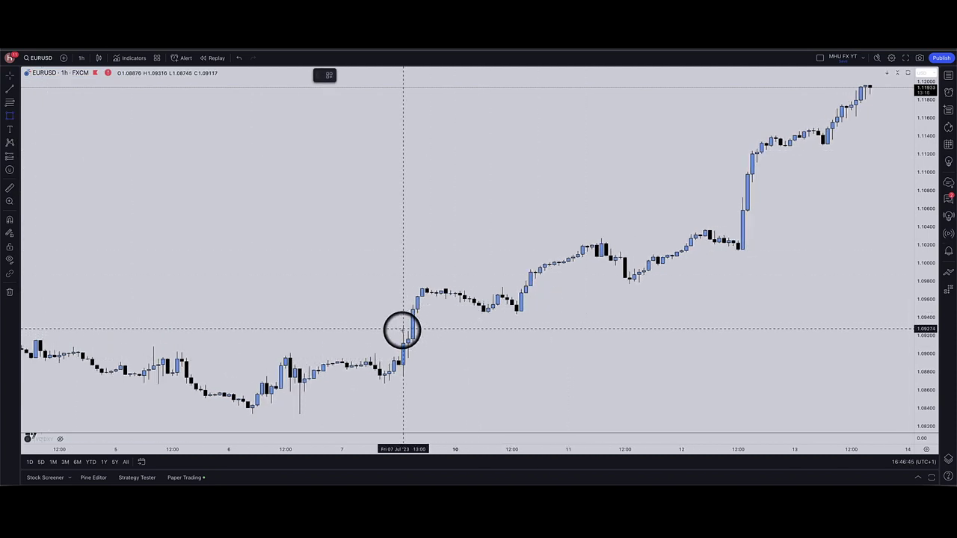
pyautogui.click(518, 282)
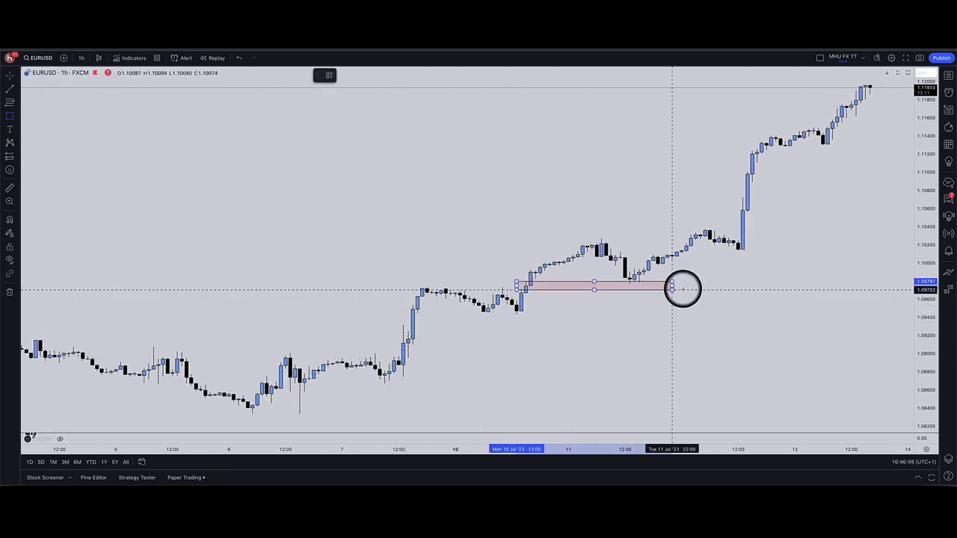
pyautogui.click(677, 283)
pyautogui.doubleClick(599, 282)
pyautogui.press('Escape')
pyautogui.scroll(5, 336, 348)
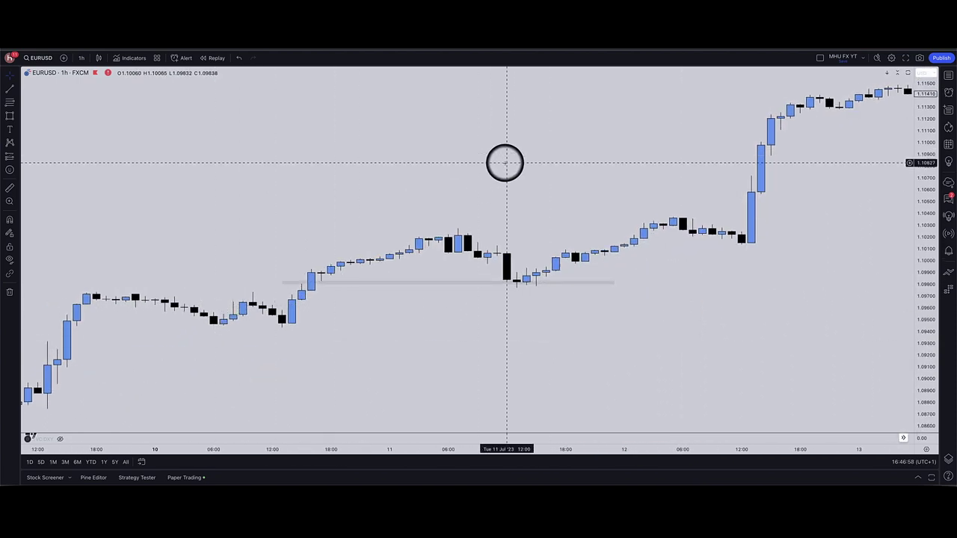
# - Switch to 1-minute candles, close Chart settings, and zoom to the Jul 11 13:47 dip near 1.0977
pyautogui.scroll(3, 505, 162)
pyautogui.write('1')
pyautogui.press('Return')
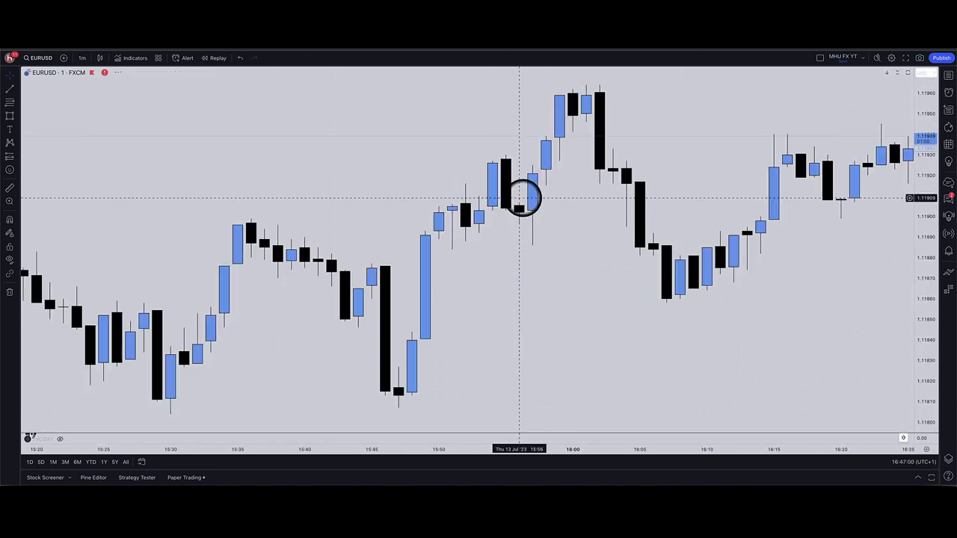
pyautogui.hscroll(-20, 522, 198)
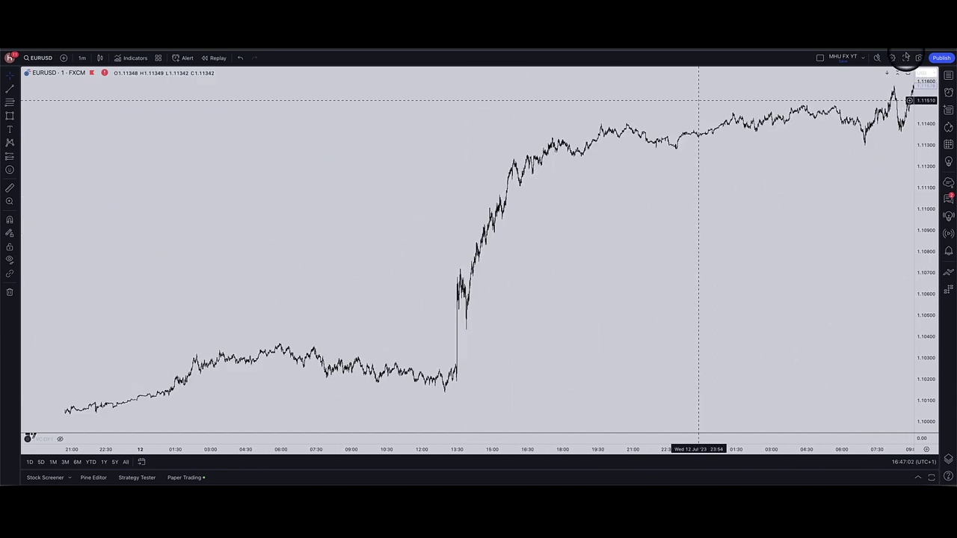
pyautogui.hscroll(-10, 697, 166)
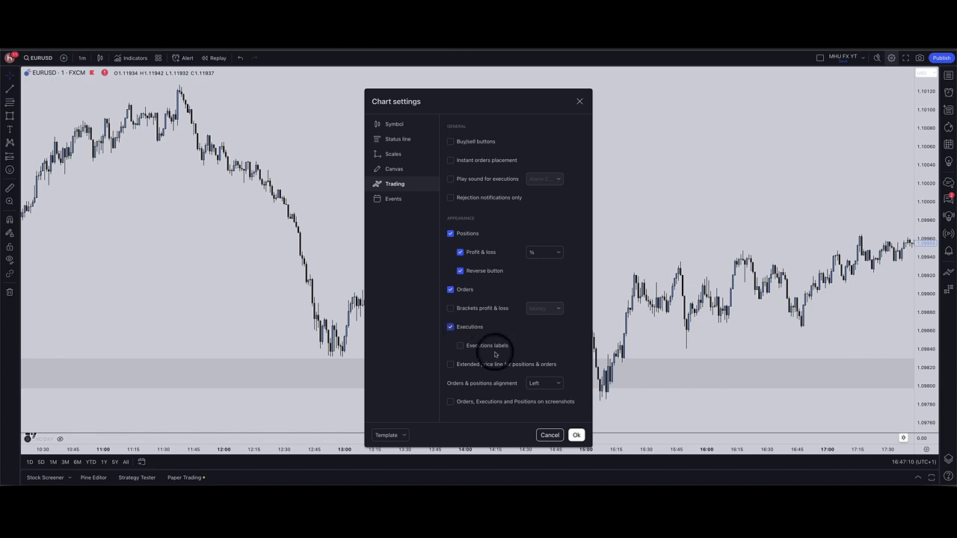
pyautogui.click(577, 434)
pyautogui.scroll(8, 478, 364)
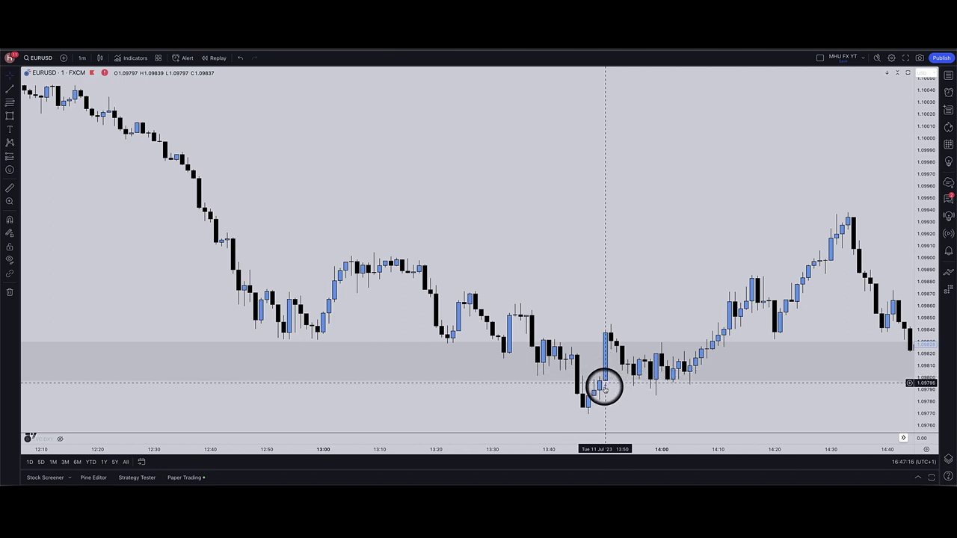
# - Place a horizontal ray at the 1.10273 Jul 11 high and view its 12 Jul break
pyautogui.scroll(-10, 604, 385)
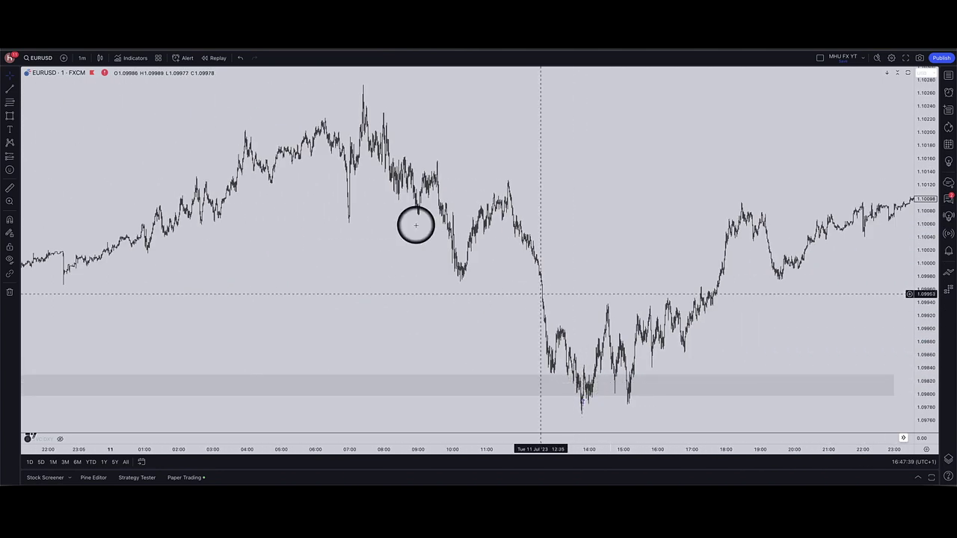
pyautogui.click(10, 88)
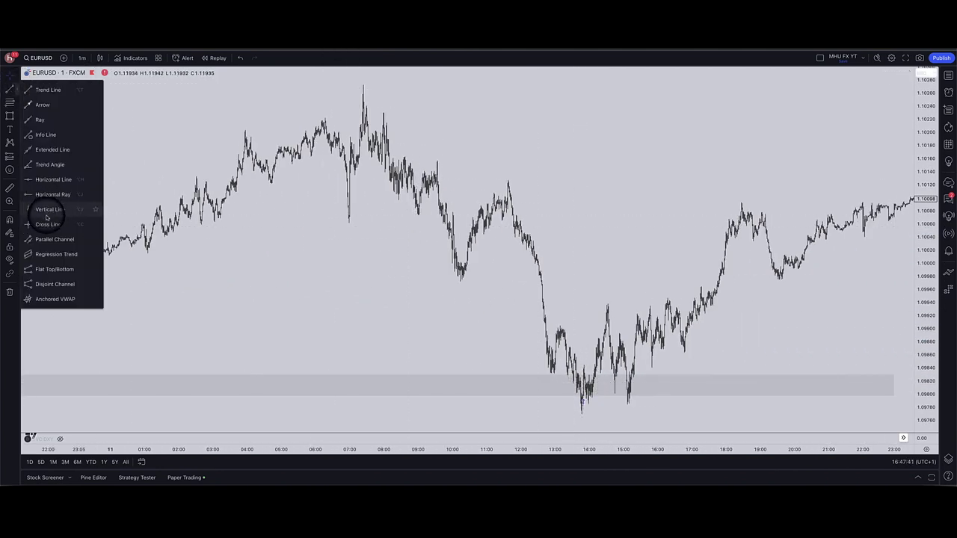
pyautogui.click(47, 195)
pyautogui.click(355, 84)
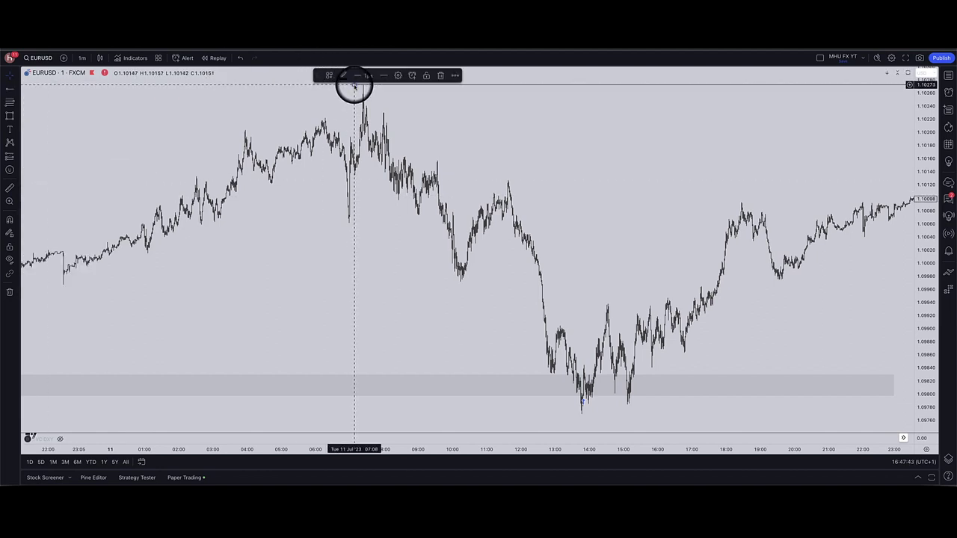
pyautogui.hscroll(5, 568, 102)
pyautogui.scroll(10, 756, 187)
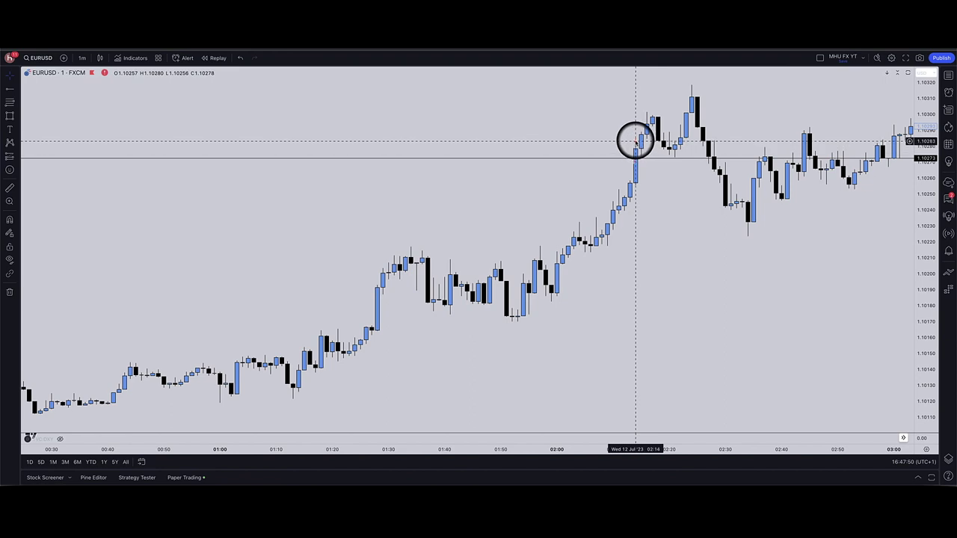
pyautogui.click(638, 164)
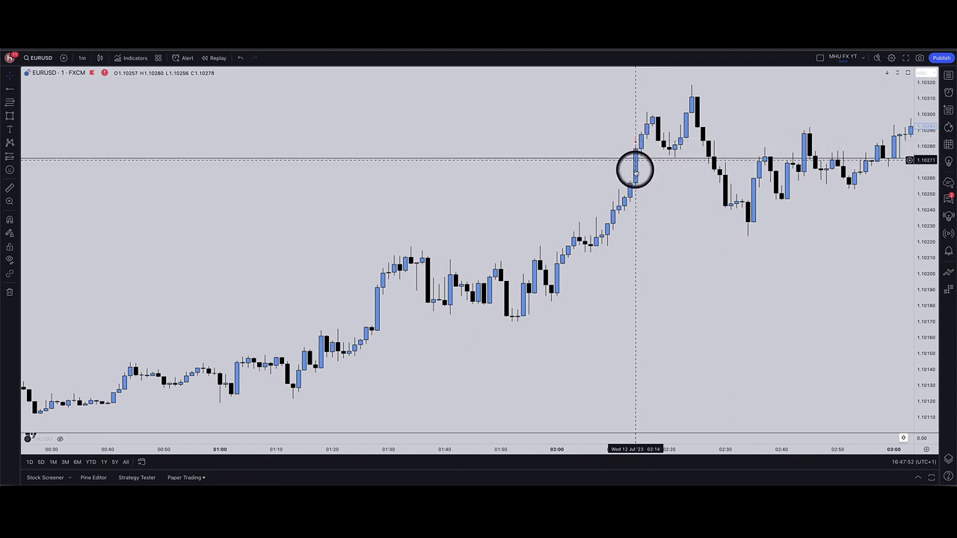